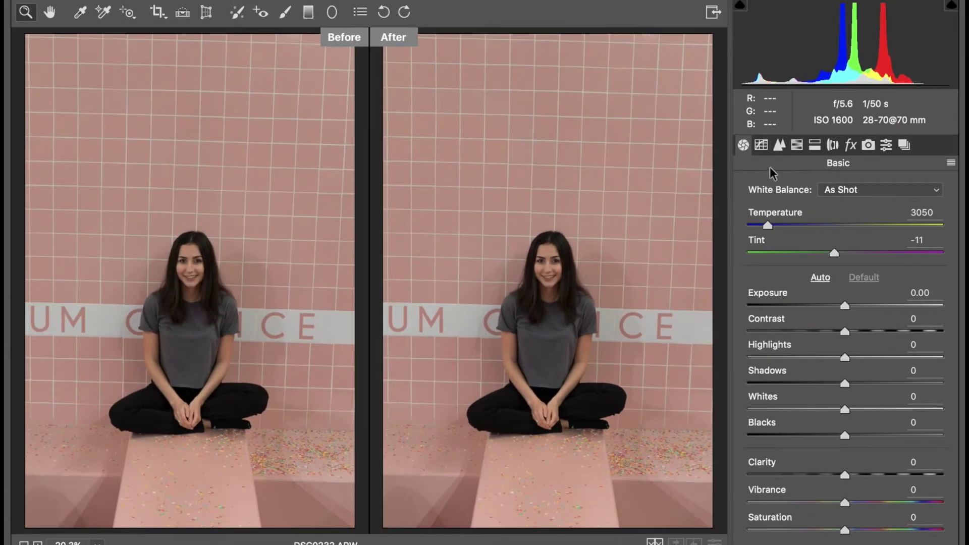
Set the photo's Temperature to 3750, Tint to +62, Exposure to +0.10 and Contrast to -42.
{"action": "left_click_drag", "start_coordinate": [768, 226], "coordinate": [782, 227]}
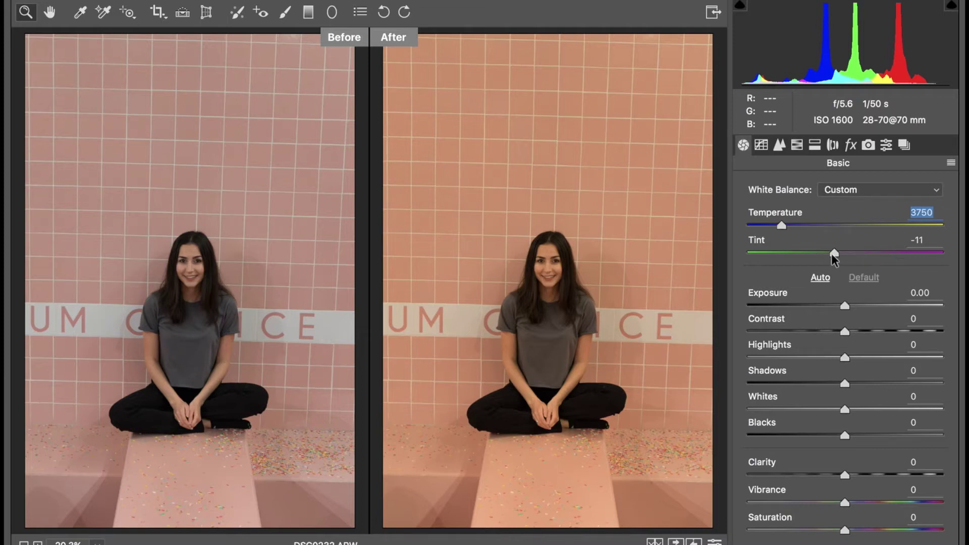
{"action": "left_click_drag", "start_coordinate": [833, 253], "coordinate": [897, 255]}
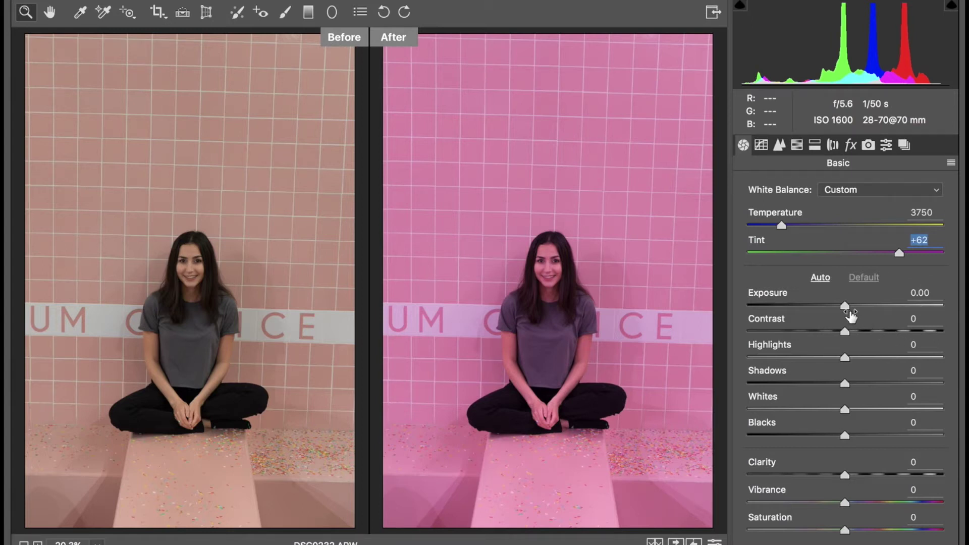
{"action": "left_click_drag", "start_coordinate": [844, 305], "coordinate": [846, 305]}
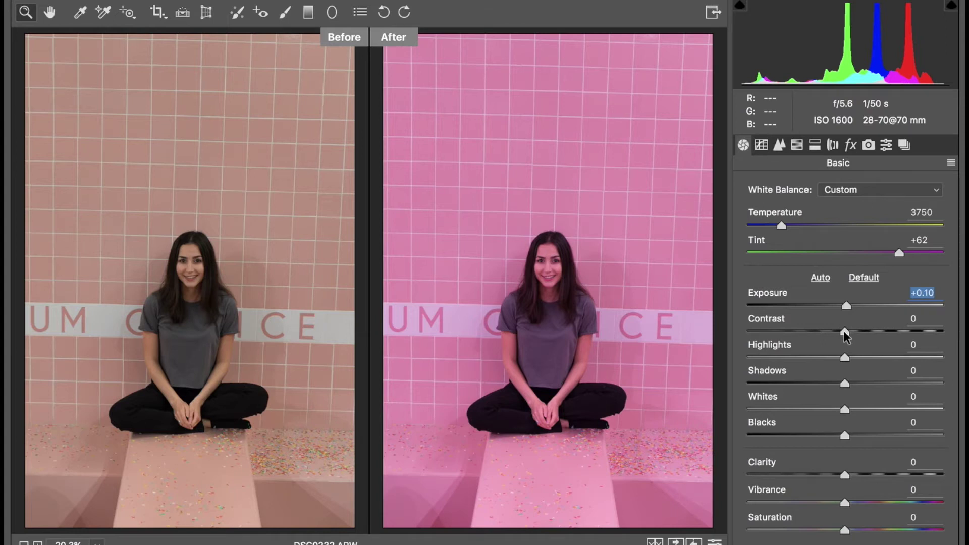
{"action": "left_click_drag", "start_coordinate": [844, 331], "coordinate": [804, 332]}
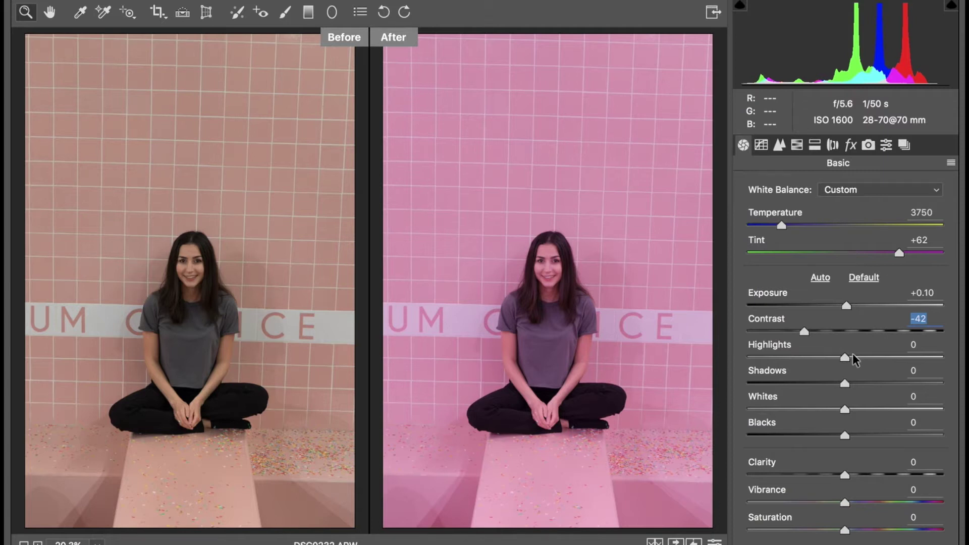
Set the photo's Shadows to -2, Whites to +38, Blacks to -3 and Clarity to +11.
{"action": "left_click_drag", "start_coordinate": [846, 389], "coordinate": [847, 390]}
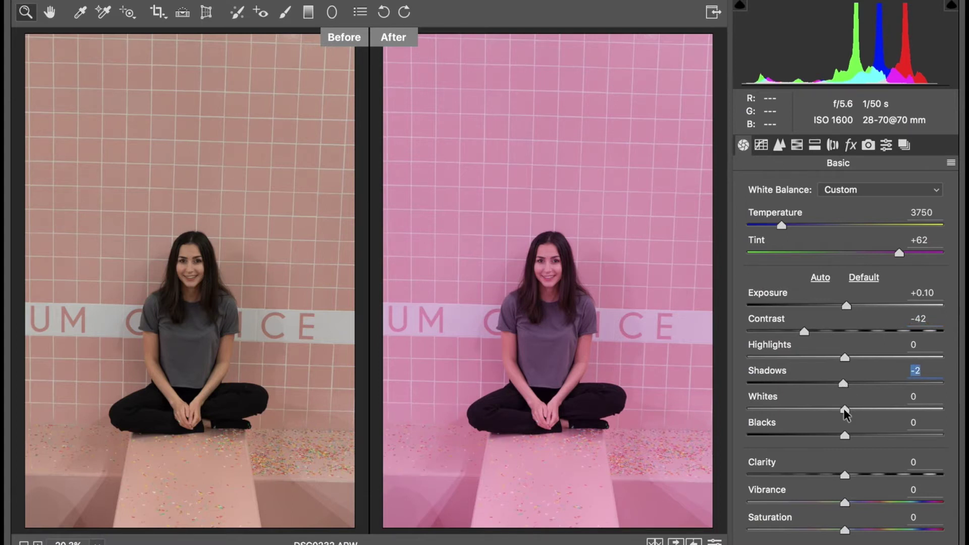
{"action": "left_click_drag", "start_coordinate": [845, 410], "coordinate": [847, 414]}
{"action": "left_click_drag", "start_coordinate": [847, 410], "coordinate": [882, 413]}
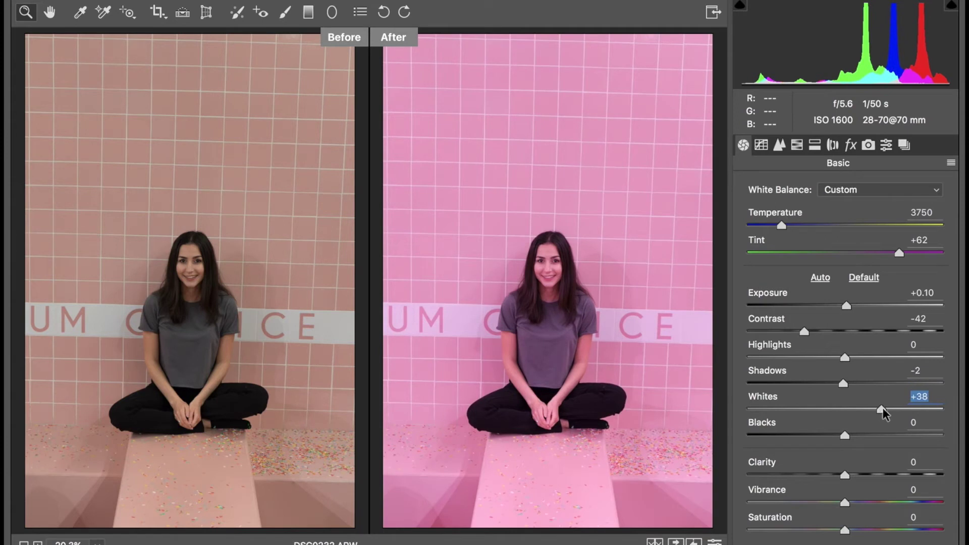
{"action": "left_click_drag", "start_coordinate": [844, 436], "coordinate": [842, 436]}
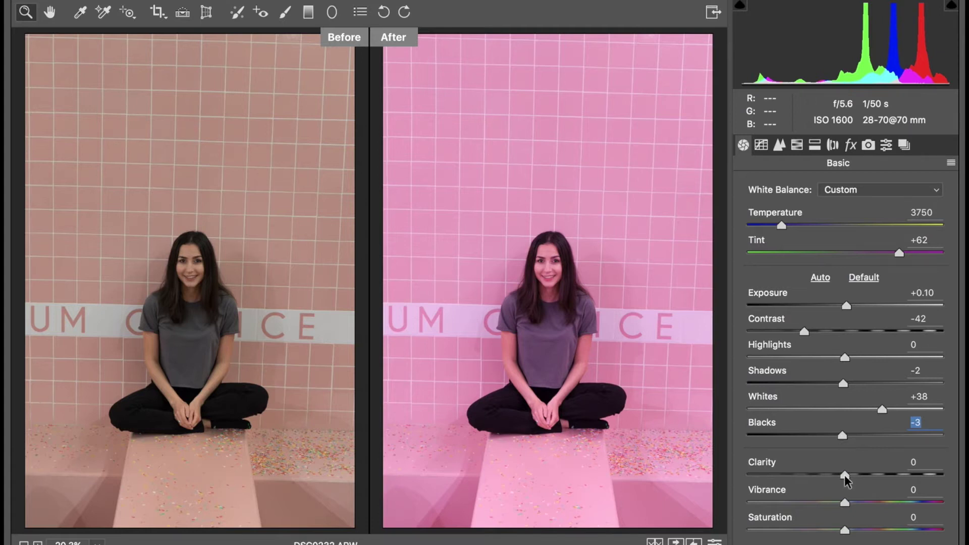
{"action": "left_click_drag", "start_coordinate": [845, 475], "coordinate": [855, 475]}
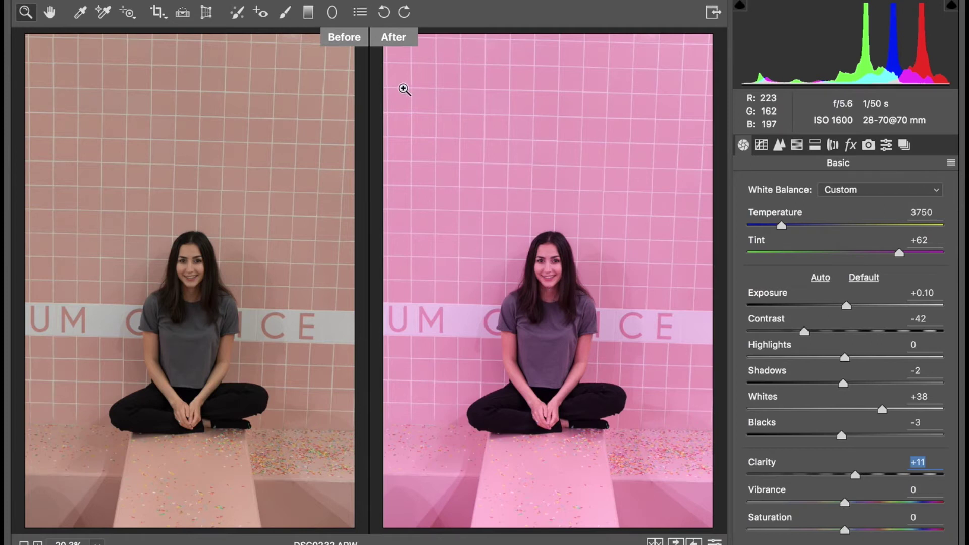
Place a radial filter over the woman's face and narrow it to an upright oval fitting the face.
{"action": "left_click", "coordinate": [334, 18]}
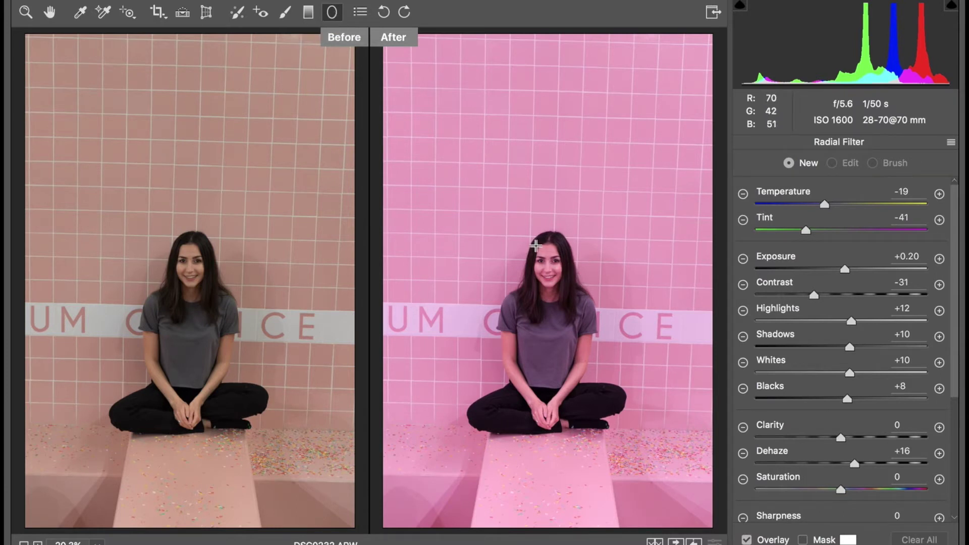
{"action": "left_click_drag", "start_coordinate": [537, 247], "coordinate": [549, 263]}
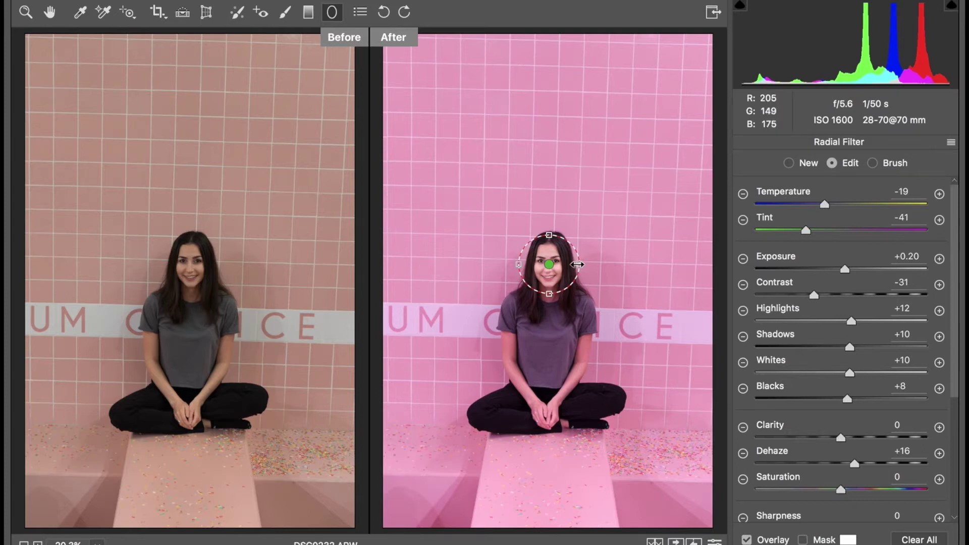
{"action": "left_click_drag", "start_coordinate": [580, 265], "coordinate": [548, 241]}
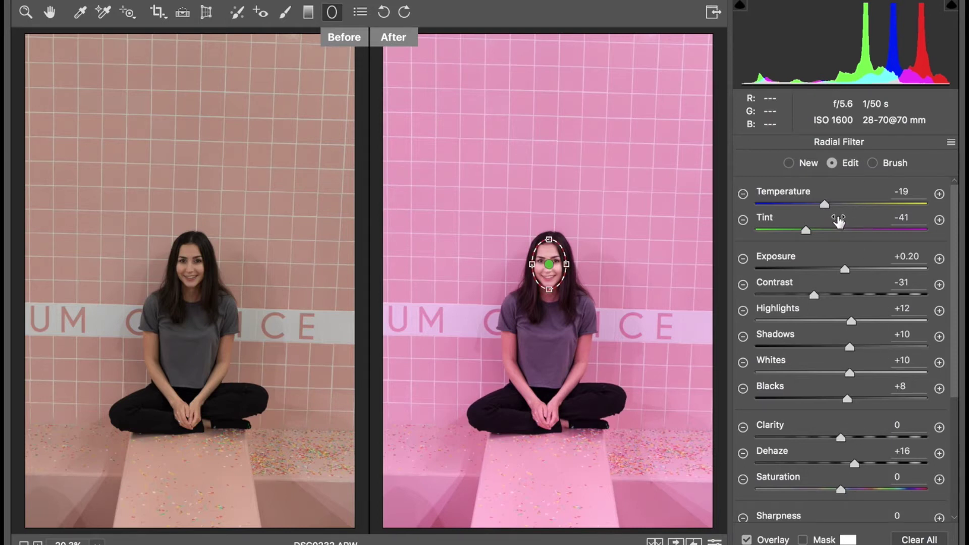
Set the face filter's Temperature to -13, Tint to -64 and Clarity to +8.
{"action": "left_click_drag", "start_coordinate": [825, 202], "coordinate": [829, 203]}
{"action": "left_click_drag", "start_coordinate": [807, 230], "coordinate": [788, 232]}
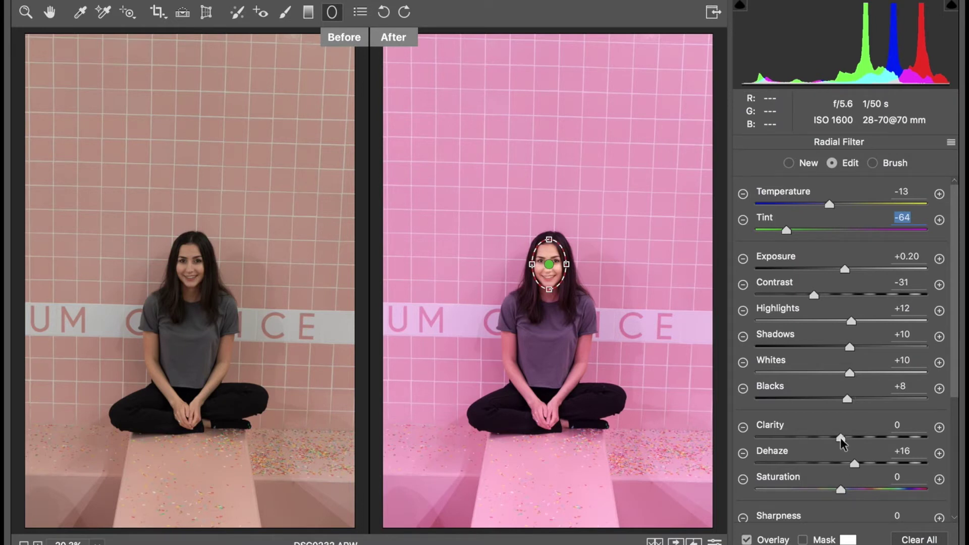
{"action": "left_click_drag", "start_coordinate": [841, 440], "coordinate": [847, 440]}
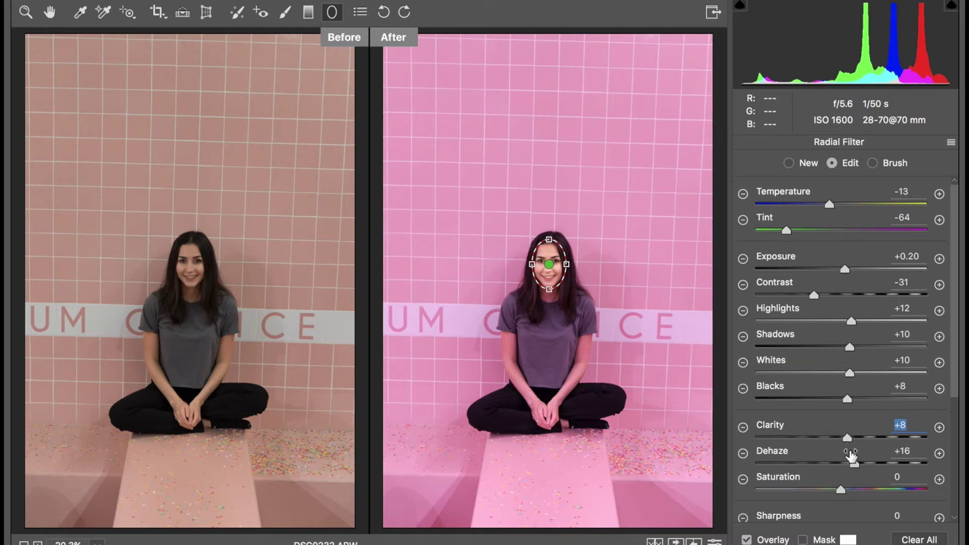
Add a radial filter over the upper arm on the photo's right side, tilting and narrowing it to follow the arm.
{"action": "scroll", "coordinate": [894, 446], "scroll_direction": "down", "scroll_amount": 8}
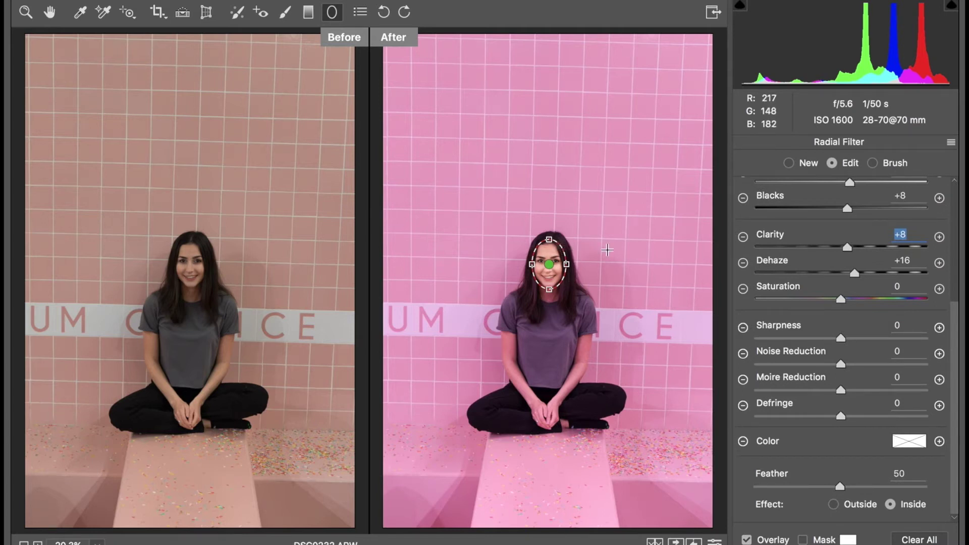
{"action": "mouse_move", "coordinate": [580, 341]}
{"action": "left_mouse_down"}
{"action": "mouse_move", "coordinate": [593, 368]}
{"action": "mouse_move", "coordinate": [581, 340]}
{"action": "mouse_move", "coordinate": [581, 355]}
{"action": "left_mouse_up"}
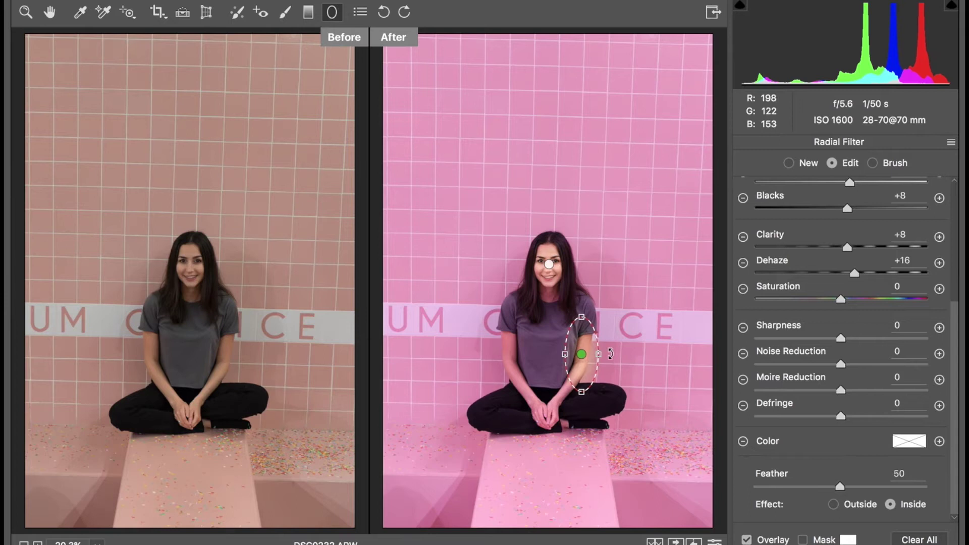
{"action": "left_click_drag", "start_coordinate": [611, 353], "coordinate": [611, 362]}
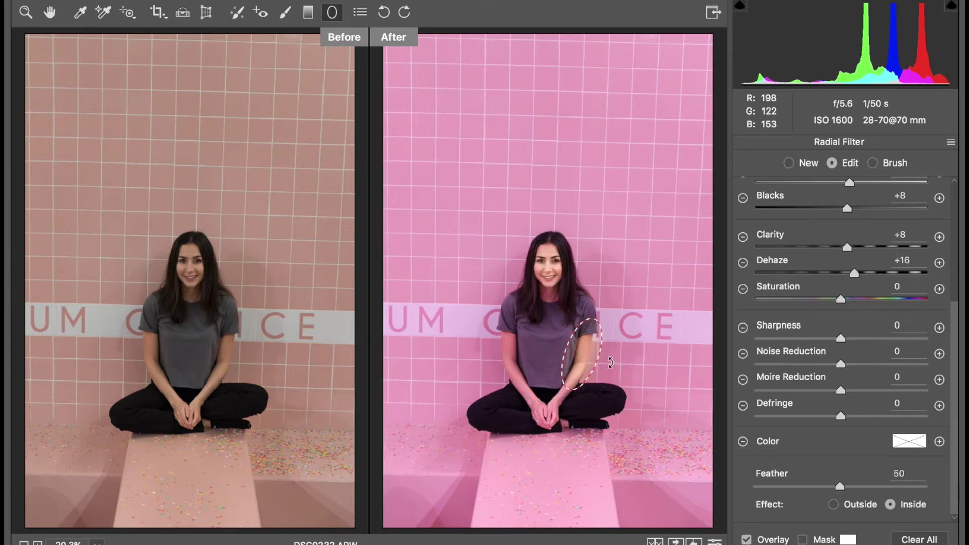
{"action": "left_click_drag", "start_coordinate": [592, 319], "coordinate": [589, 357]}
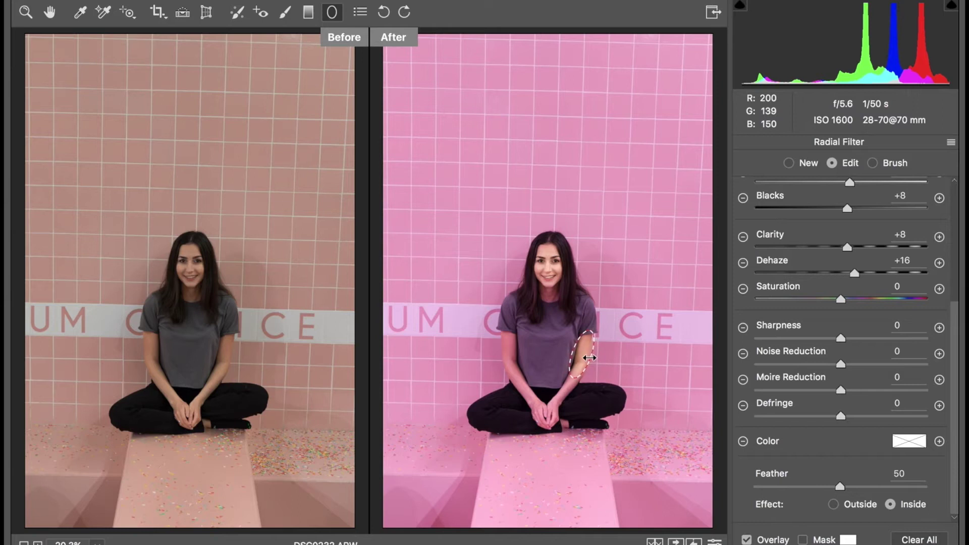
{"action": "left_click_drag", "start_coordinate": [572, 353], "coordinate": [576, 354]}
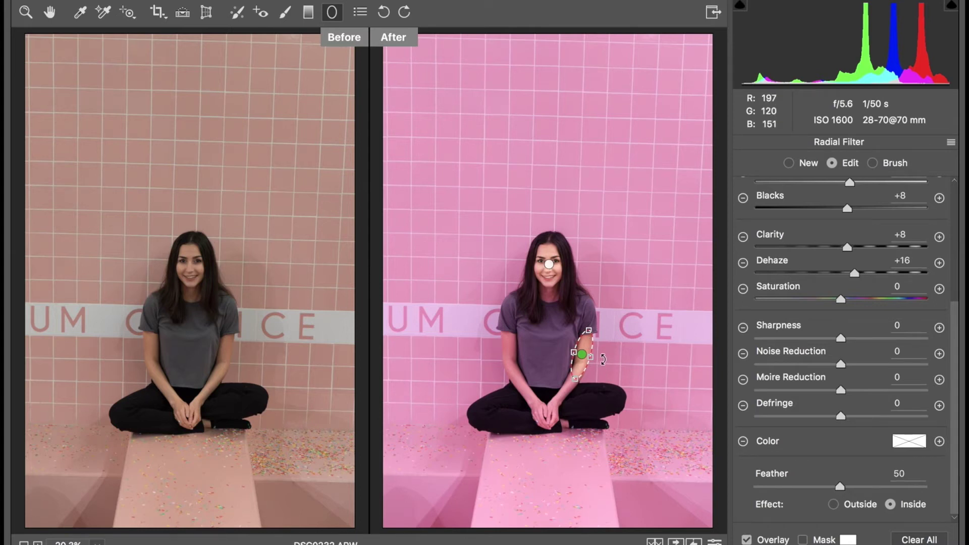
Set the arm filter's Temperature to -19, Tint to -41 and Clarity to 0.
{"action": "scroll", "coordinate": [807, 308], "scroll_direction": "up", "scroll_amount": 8}
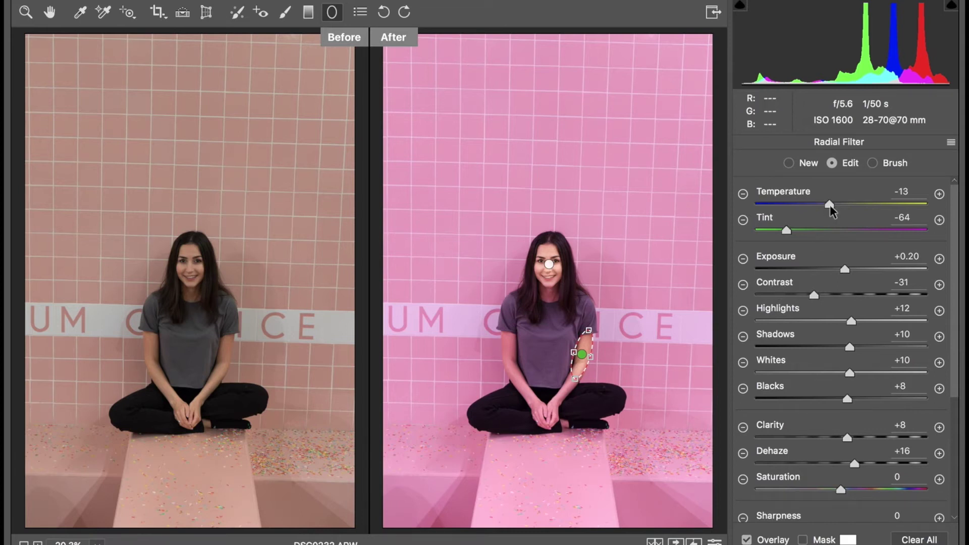
{"action": "left_click_drag", "start_coordinate": [830, 211], "coordinate": [826, 207]}
{"action": "left_click_drag", "start_coordinate": [788, 231], "coordinate": [807, 229]}
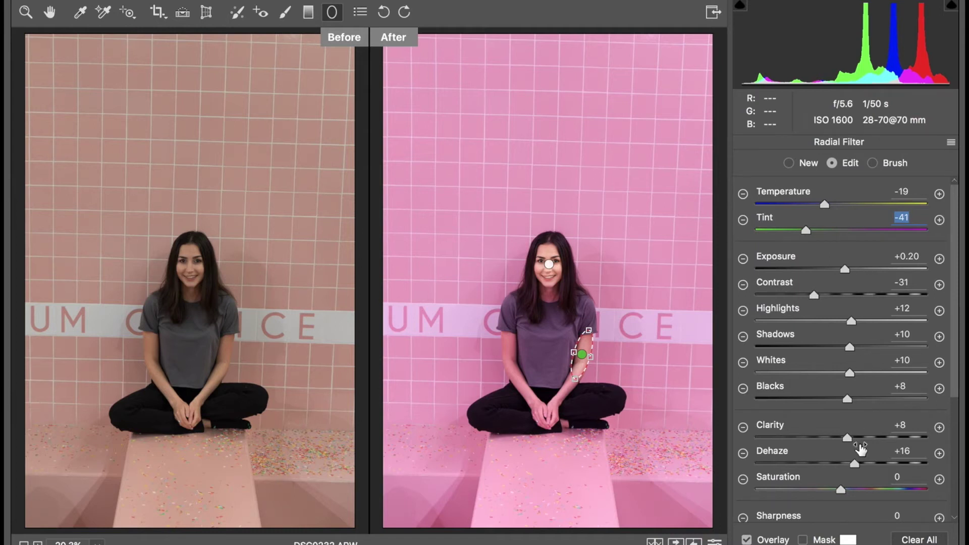
{"action": "left_click_drag", "start_coordinate": [848, 437], "coordinate": [840, 440]}
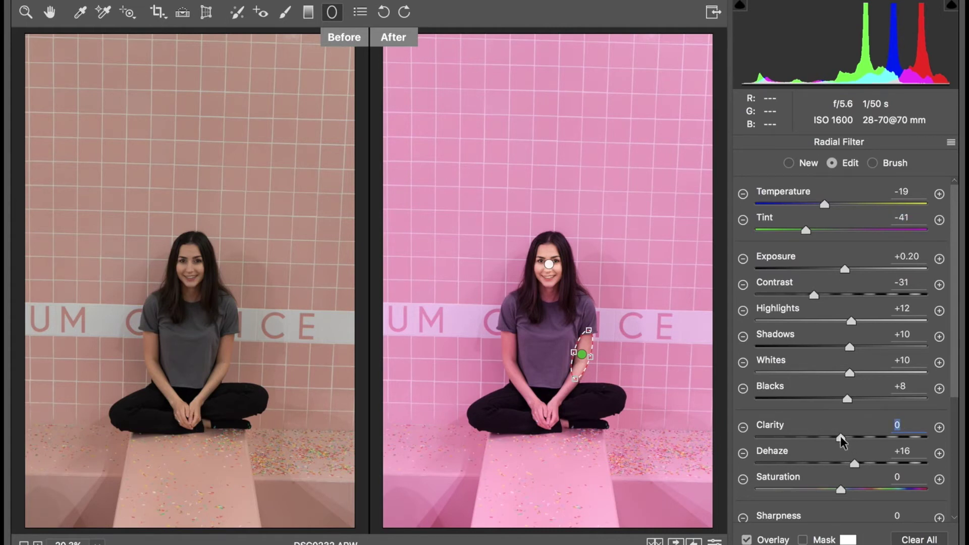
Add a radial filter over the forearm on the photo's right side, rotated, narrowed and moved to run from elbow to hand.
{"action": "scroll", "coordinate": [841, 440], "scroll_direction": "down", "scroll_amount": 8}
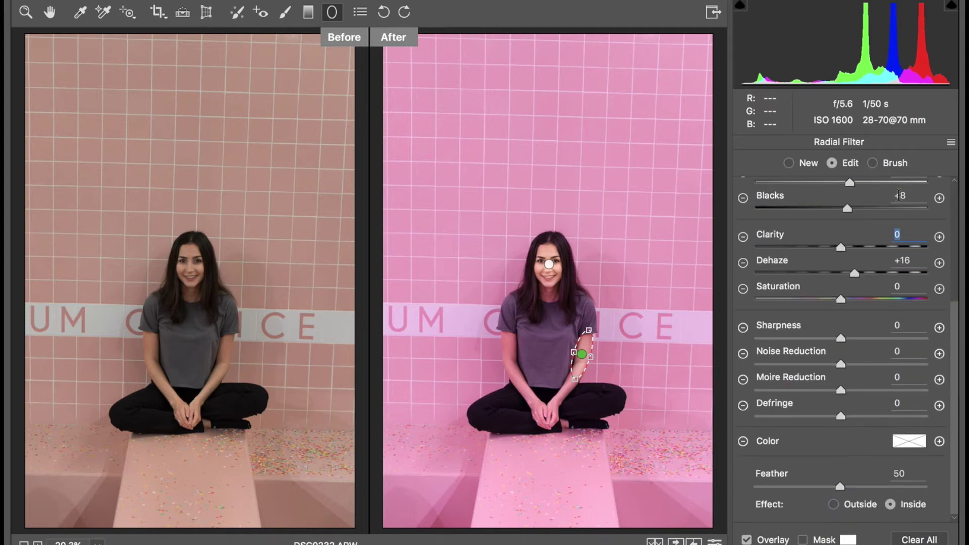
{"action": "left_click_drag", "start_coordinate": [530, 374], "coordinate": [544, 419]}
{"action": "left_click_drag", "start_coordinate": [529, 374], "coordinate": [567, 391]}
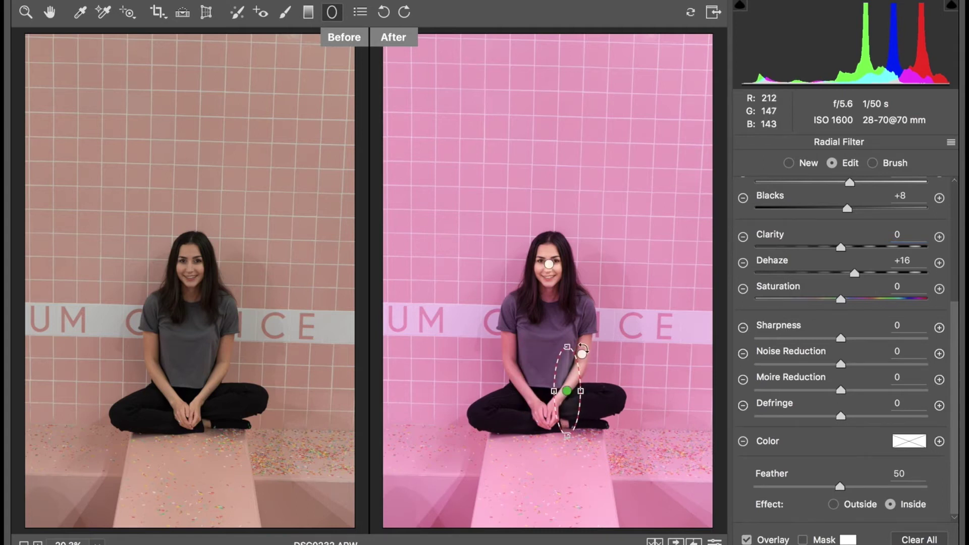
{"action": "left_click_drag", "start_coordinate": [558, 340], "coordinate": [586, 349]}
{"action": "scroll", "coordinate": [858, 202], "scroll_direction": "up", "scroll_amount": 5}
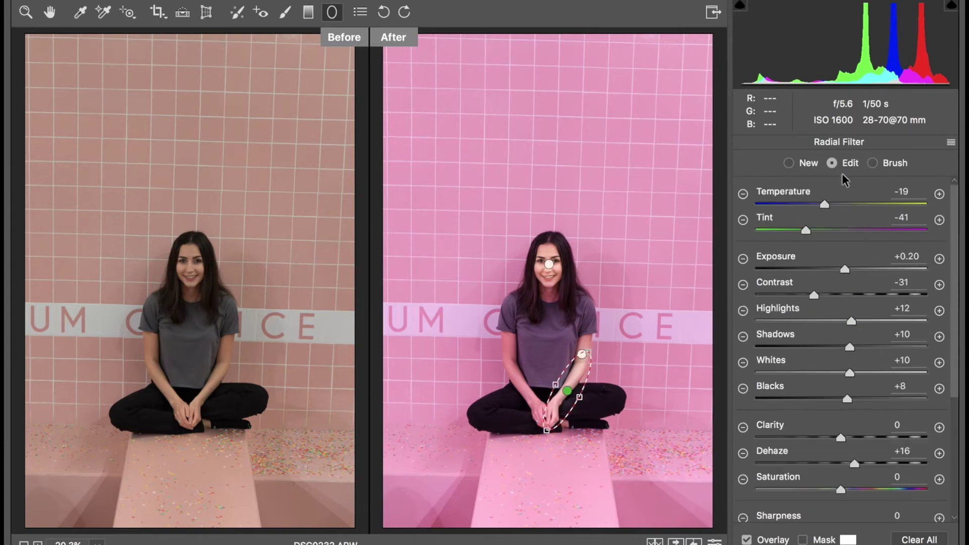
{"action": "left_click_drag", "start_coordinate": [580, 397], "coordinate": [576, 394]}
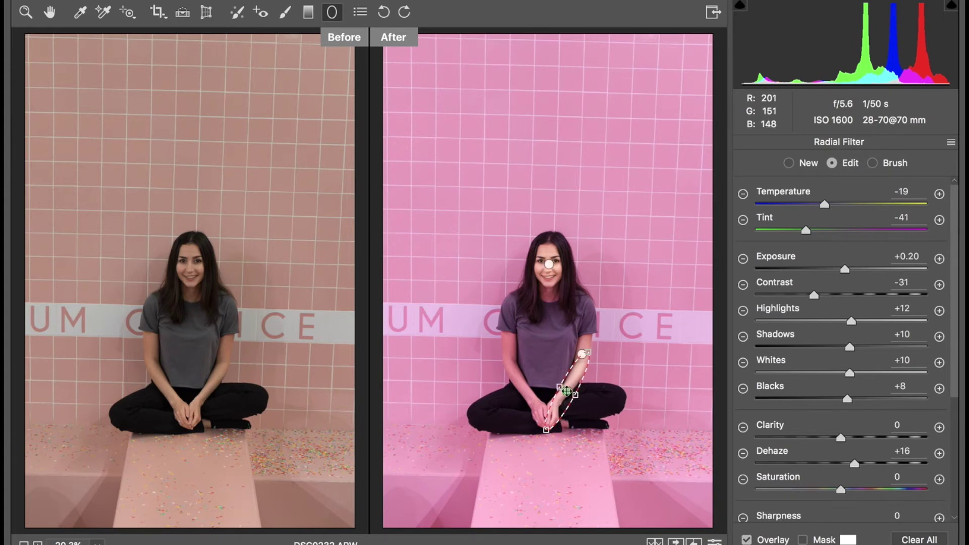
{"action": "left_click_drag", "start_coordinate": [567, 391], "coordinate": [562, 396]}
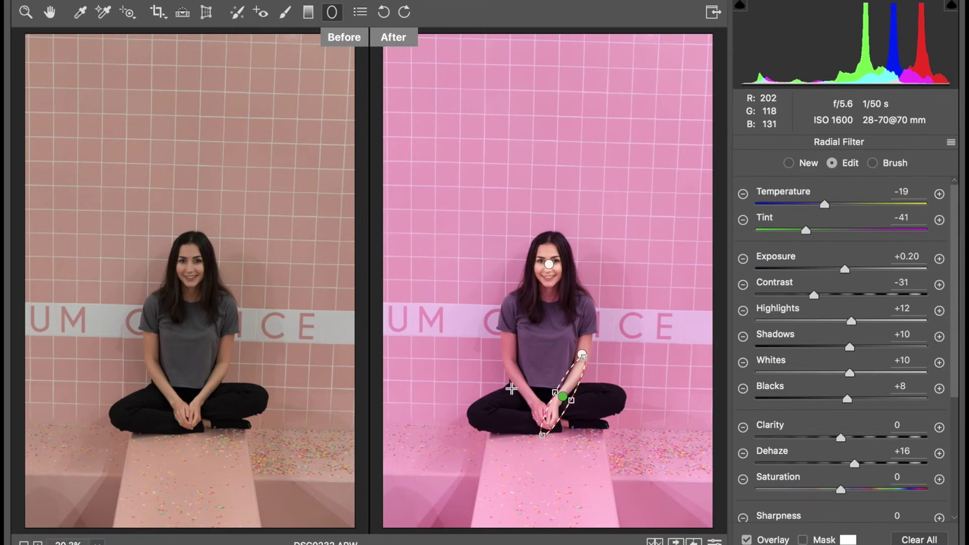
Add radial filters over the upper arm and forearm on the photo's left side and over the clasped hands.
{"action": "left_click_drag", "start_coordinate": [508, 369], "coordinate": [510, 357]}
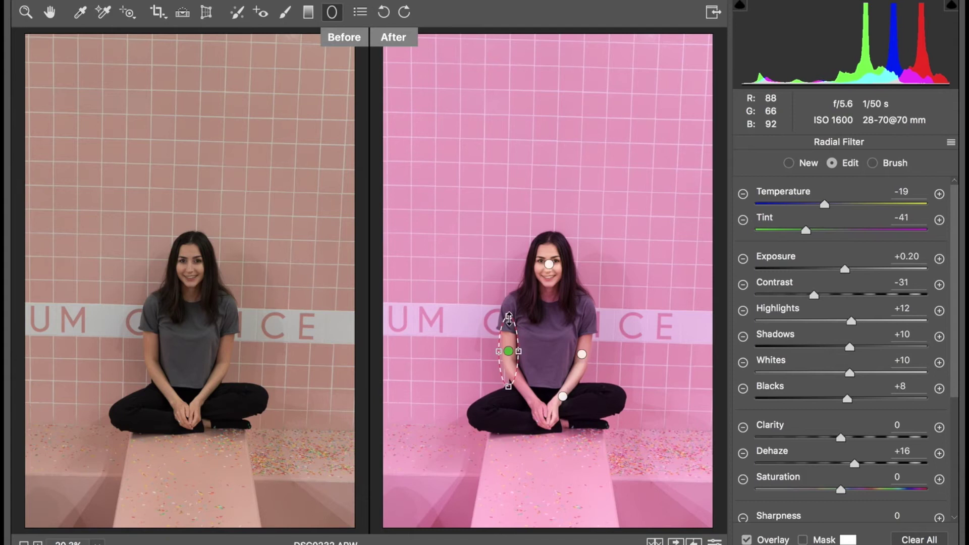
{"action": "left_click", "coordinate": [469, 405]}
{"action": "left_click_drag", "start_coordinate": [468, 403], "coordinate": [520, 404]}
{"action": "left_click_drag", "start_coordinate": [519, 481], "coordinate": [527, 450]}
{"action": "left_click_drag", "start_coordinate": [527, 394], "coordinate": [558, 425]}
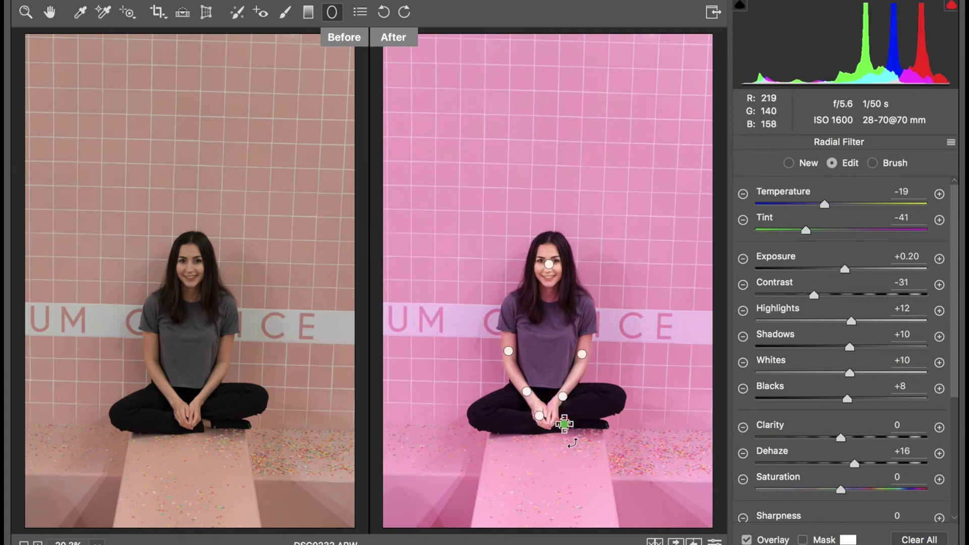
Add small radial filters at the elbow and just below the sleeve of the arm on the photo's left side.
{"action": "mouse_move", "coordinate": [539, 360]}
{"action": "left_mouse_down"}
{"action": "mouse_move", "coordinate": [548, 378]}
{"action": "mouse_move", "coordinate": [536, 365]}
{"action": "mouse_move", "coordinate": [520, 386]}
{"action": "mouse_move", "coordinate": [514, 362]}
{"action": "left_mouse_up"}
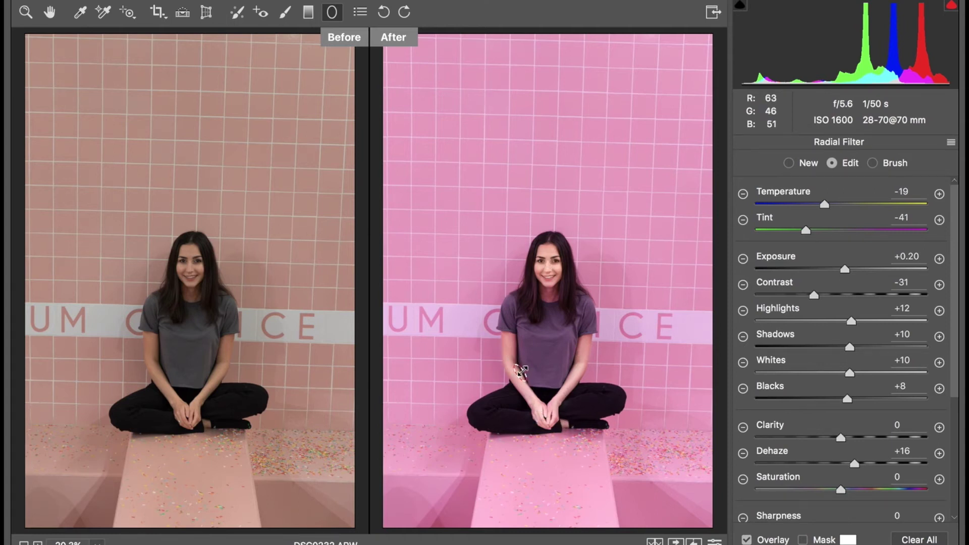
{"action": "left_click", "coordinate": [521, 372]}
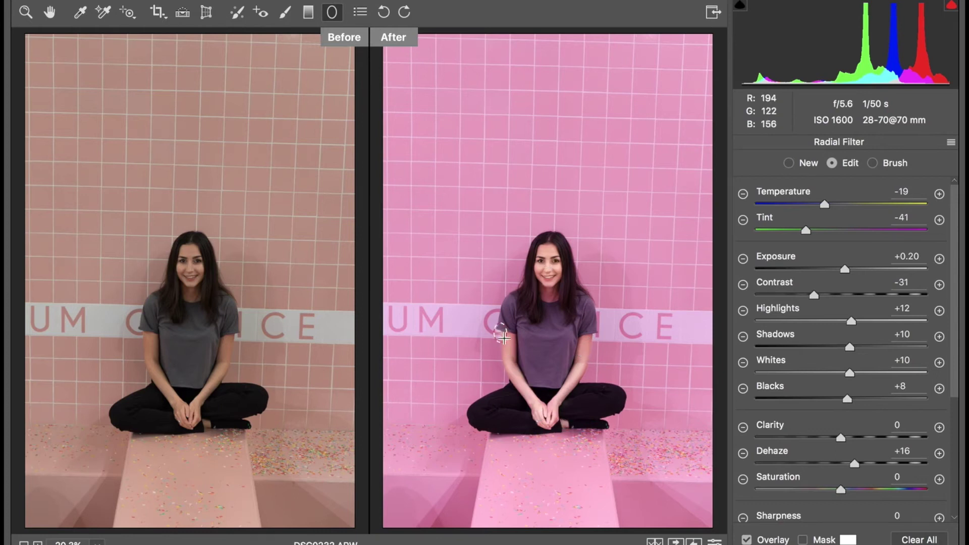
{"action": "left_click_drag", "start_coordinate": [501, 333], "coordinate": [503, 342]}
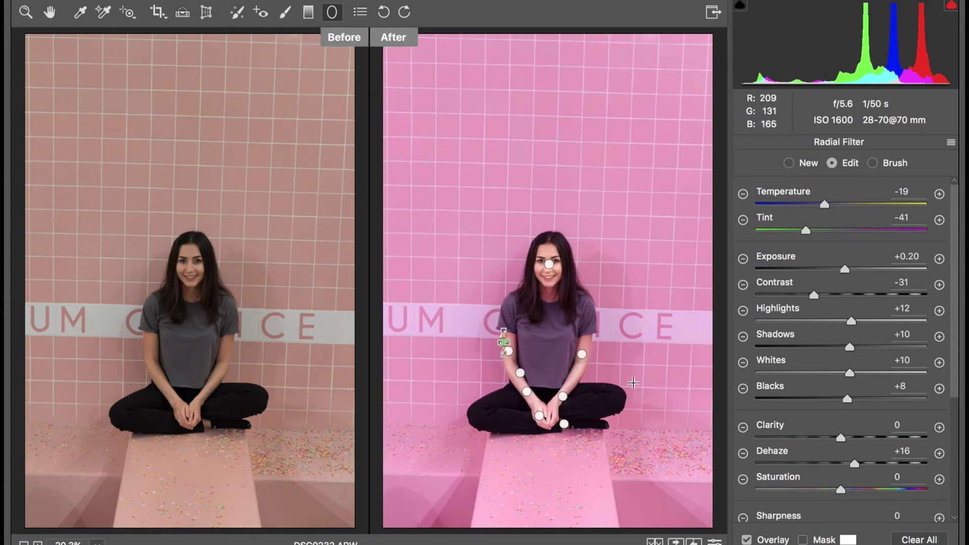
Lengthen the face's radial filter and shift it downward to cover the face from forehead to neck.
{"action": "left_click", "coordinate": [549, 264]}
{"action": "left_click_drag", "start_coordinate": [549, 289], "coordinate": [549, 301]}
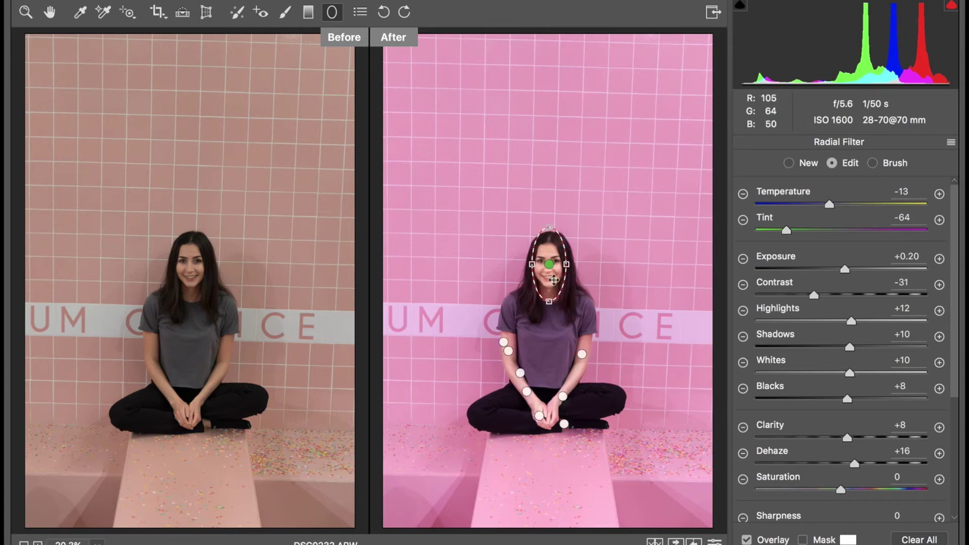
{"action": "left_click_drag", "start_coordinate": [549, 264], "coordinate": [548, 269]}
{"action": "left_click_drag", "start_coordinate": [549, 232], "coordinate": [549, 238]}
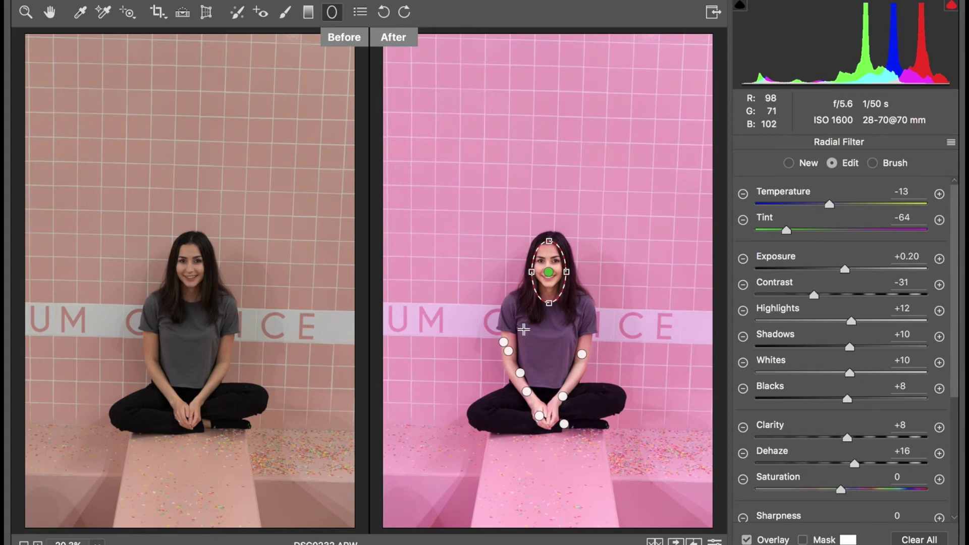
Add an oval radial filter over the grey shirt with Temperature -22 and Tint -62.
{"action": "left_click_drag", "start_coordinate": [547, 324], "coordinate": [577, 389]}
{"action": "left_click_drag", "start_coordinate": [547, 335], "coordinate": [545, 342]}
{"action": "left_click_drag", "start_coordinate": [829, 205], "coordinate": [823, 209]}
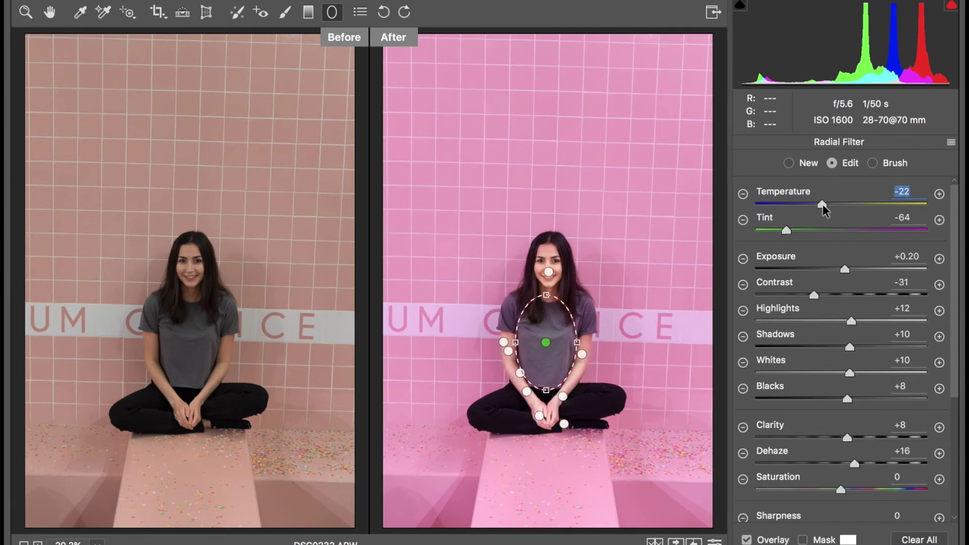
{"action": "left_click", "coordinate": [788, 232]}
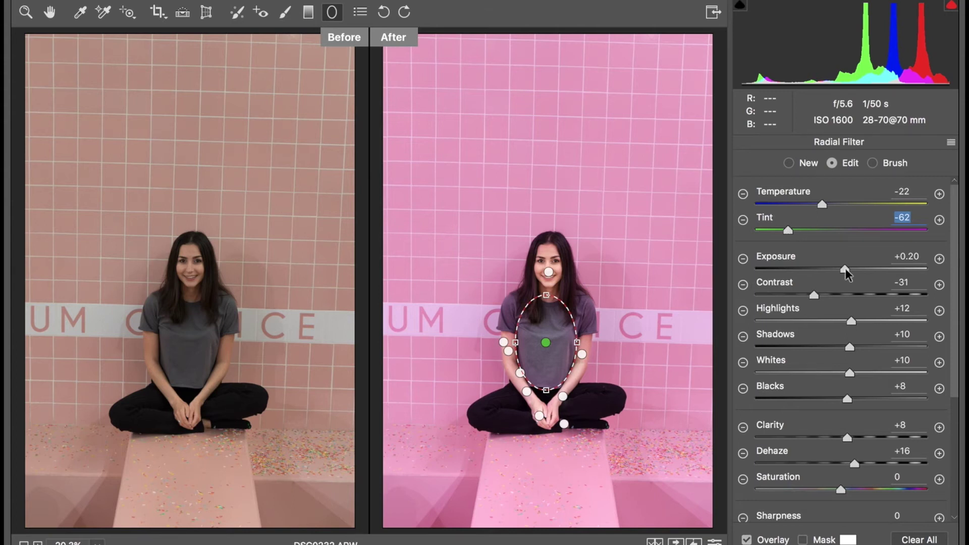
Set the shirt filter's Exposure to -0.45, Contrast to -25, Highlights to +36, Shadows to +19, Whites to -37, Blacks to +3 and Clarity to 0.
{"action": "left_click_drag", "start_coordinate": [845, 268], "coordinate": [832, 269]}
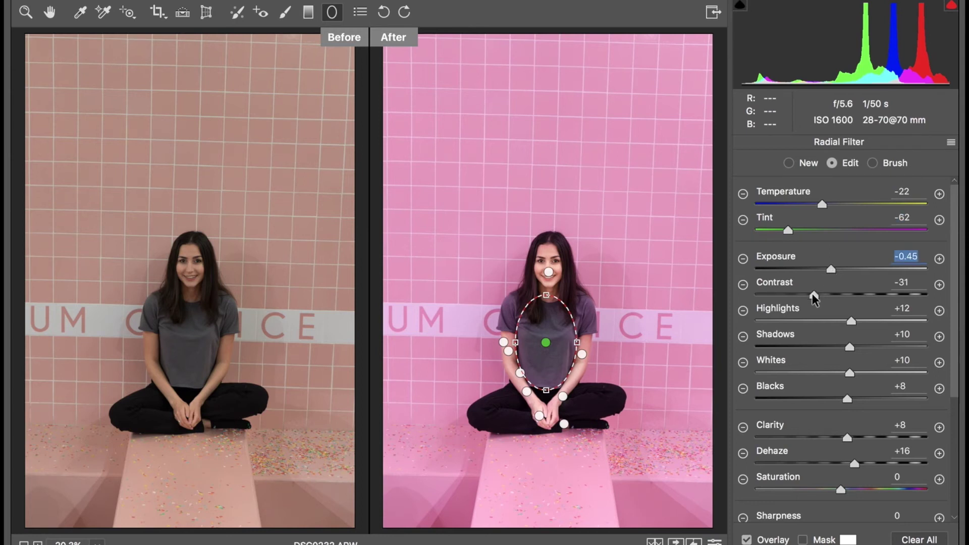
{"action": "left_click_drag", "start_coordinate": [813, 299], "coordinate": [820, 299]}
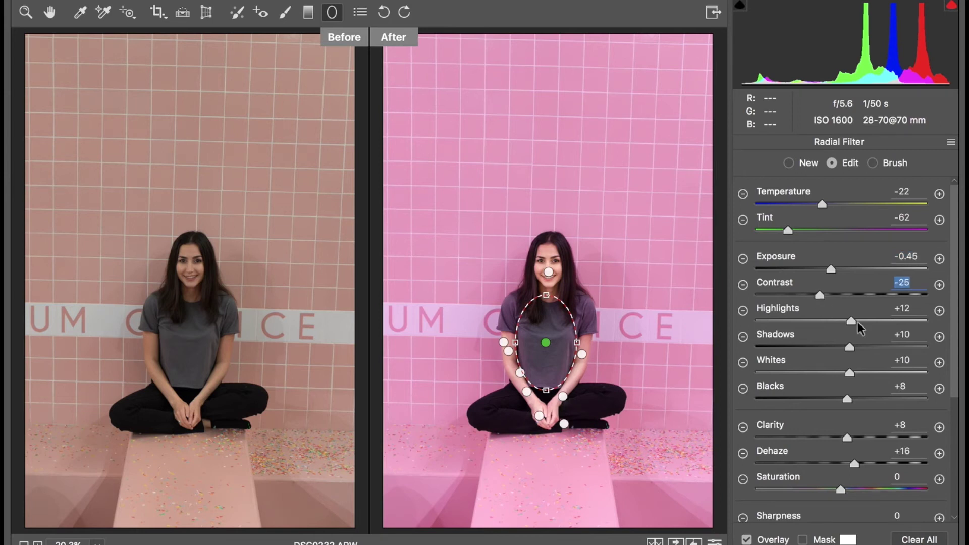
{"action": "left_click_drag", "start_coordinate": [852, 321], "coordinate": [856, 347]}
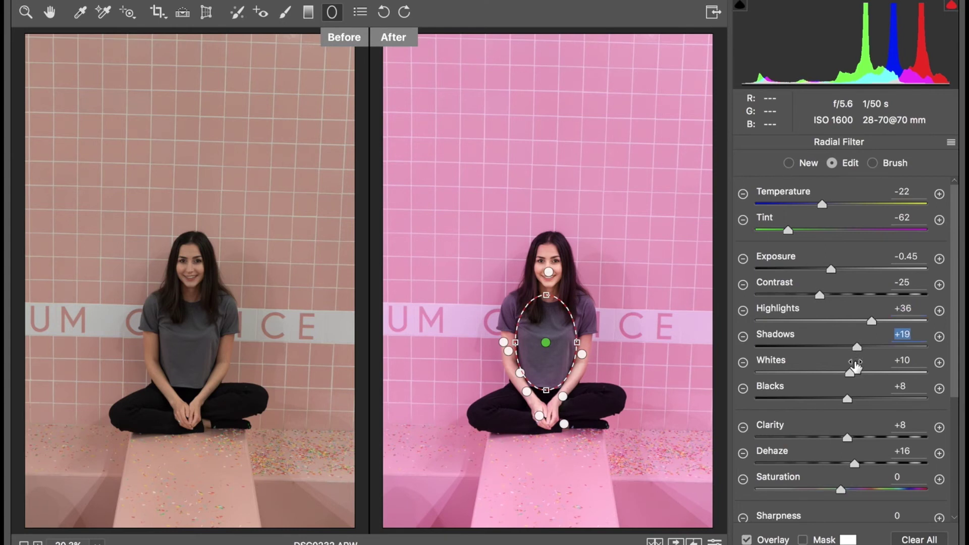
{"action": "left_click_drag", "start_coordinate": [850, 373], "coordinate": [810, 373]}
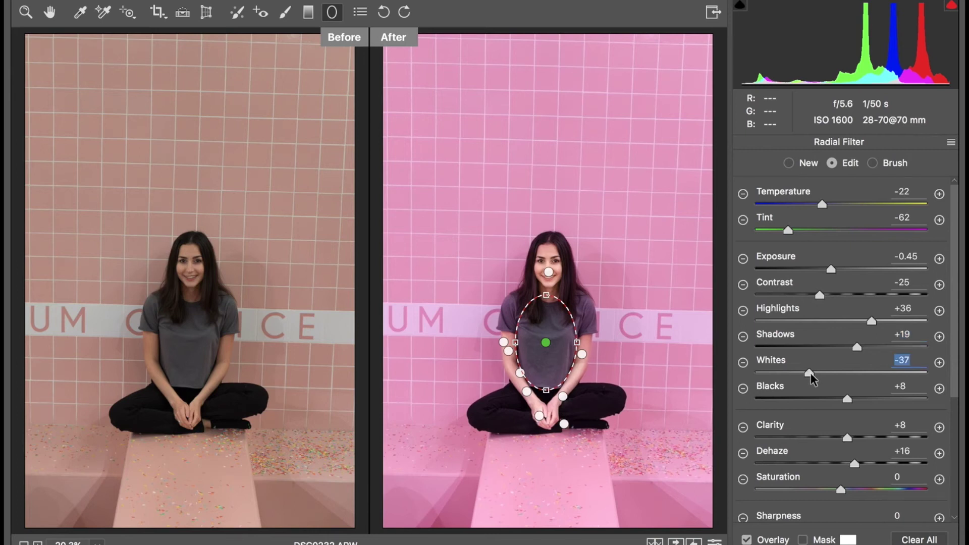
{"action": "left_click", "coordinate": [843, 399]}
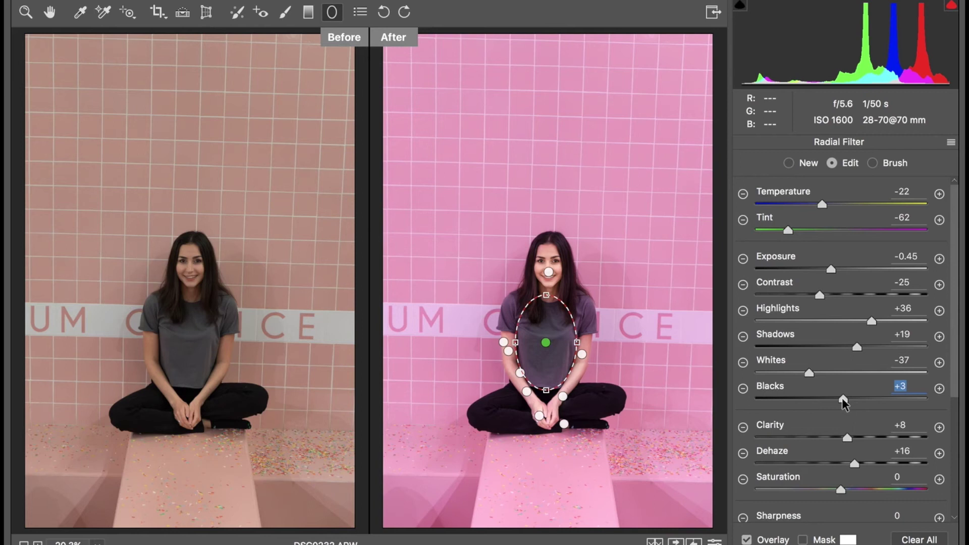
{"action": "left_click_drag", "start_coordinate": [845, 438], "coordinate": [841, 439]}
{"action": "left_click", "coordinate": [840, 438]}
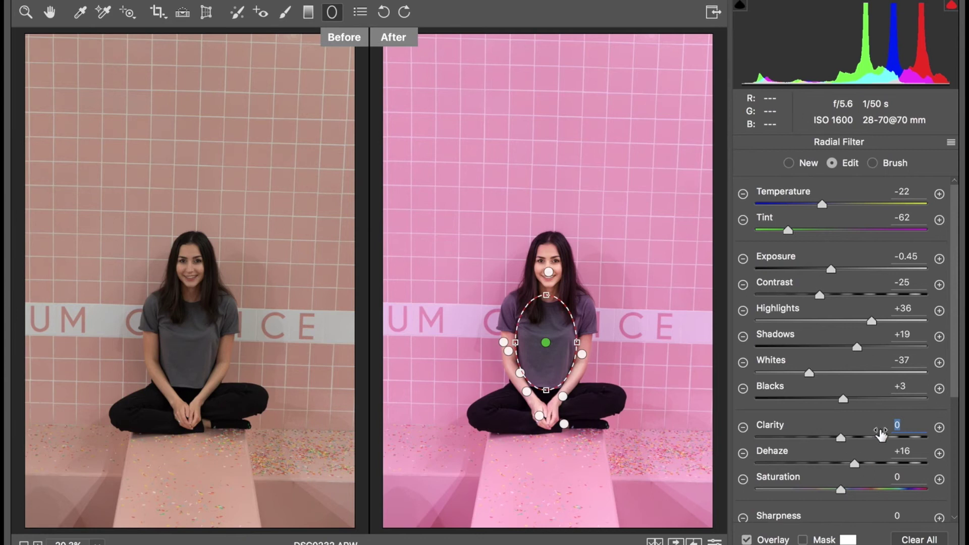
Add round radial filters over both shirt shoulders and slim oval ones along both lower sides of the shirt.
{"action": "left_click_drag", "start_coordinate": [622, 298], "coordinate": [549, 313]}
{"action": "left_click_drag", "start_coordinate": [495, 296], "coordinate": [516, 314]}
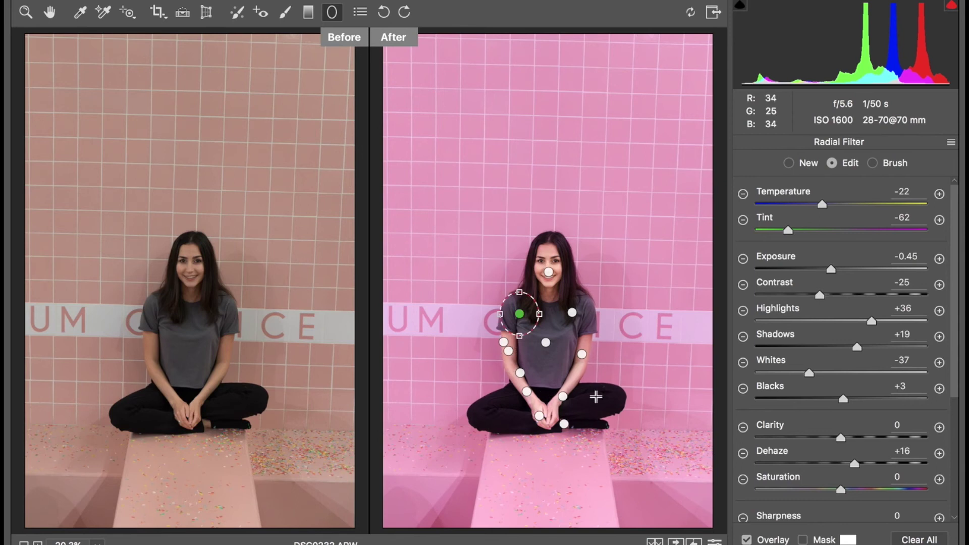
{"action": "left_click_drag", "start_coordinate": [626, 341], "coordinate": [646, 390]}
{"action": "left_click_drag", "start_coordinate": [646, 341], "coordinate": [641, 341]}
{"action": "left_click_drag", "start_coordinate": [624, 276], "coordinate": [637, 277]}
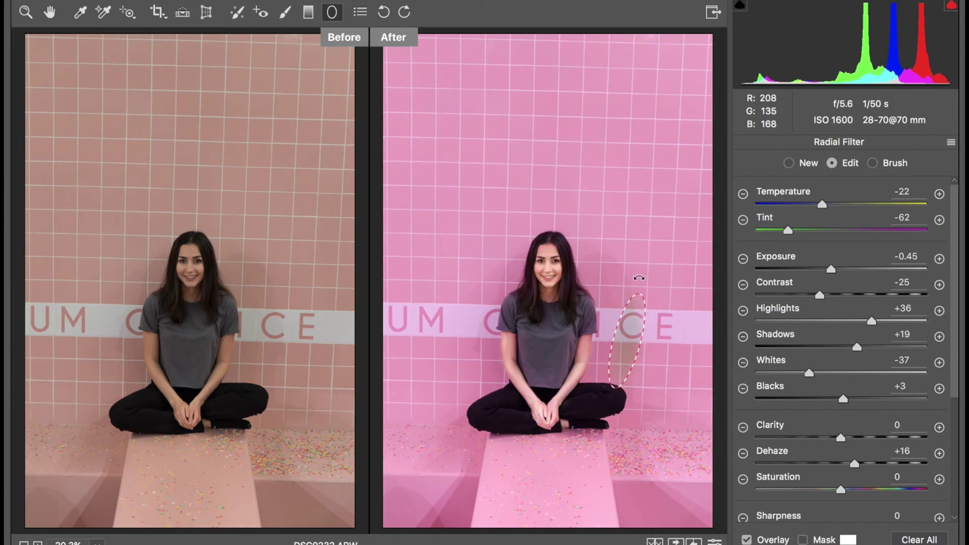
{"action": "left_click_drag", "start_coordinate": [626, 337], "coordinate": [566, 353]}
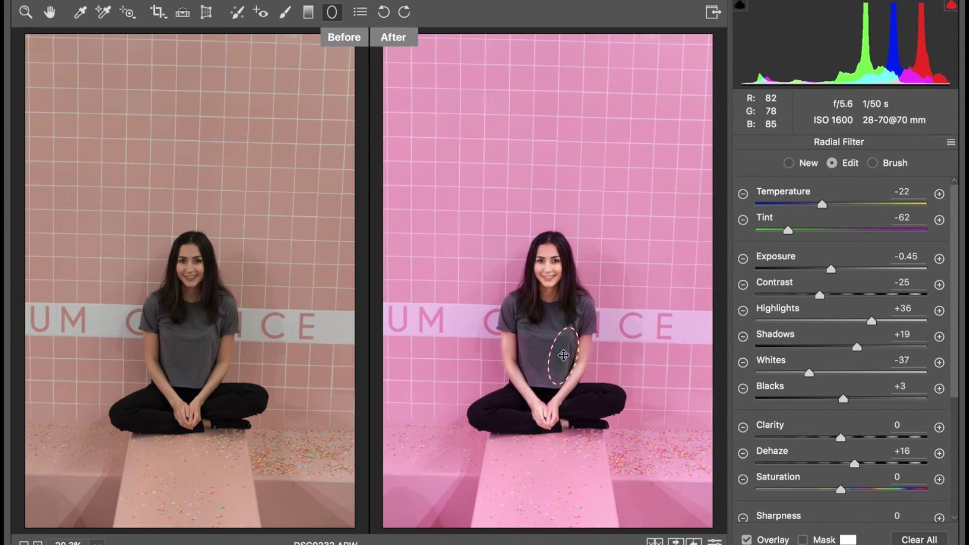
{"action": "left_click_drag", "start_coordinate": [457, 330], "coordinate": [525, 357]}
Add small radial filters along the shirt's sleeves and preview the portrait without the filter overlays.
{"action": "left_click_drag", "start_coordinate": [513, 305], "coordinate": [582, 305]}
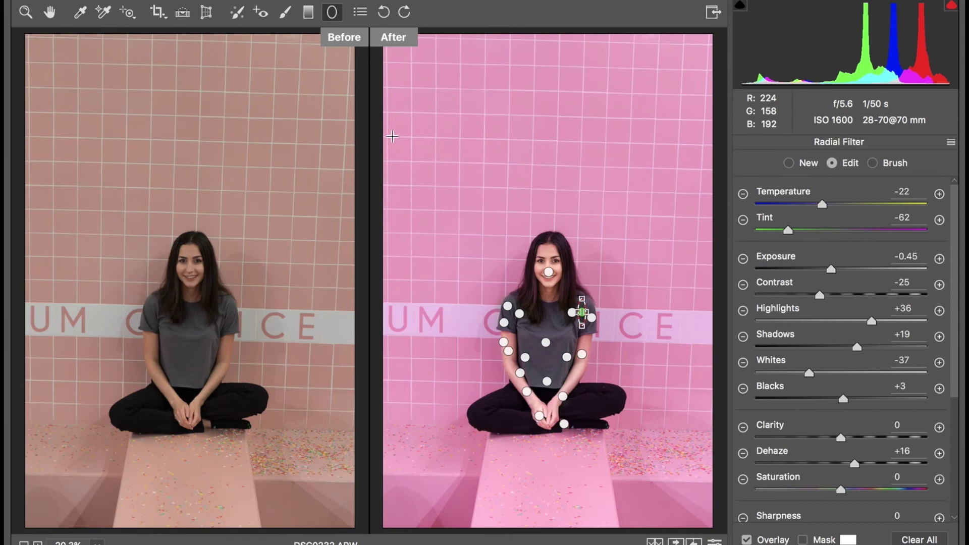
{"action": "left_click", "coordinate": [25, 12]}
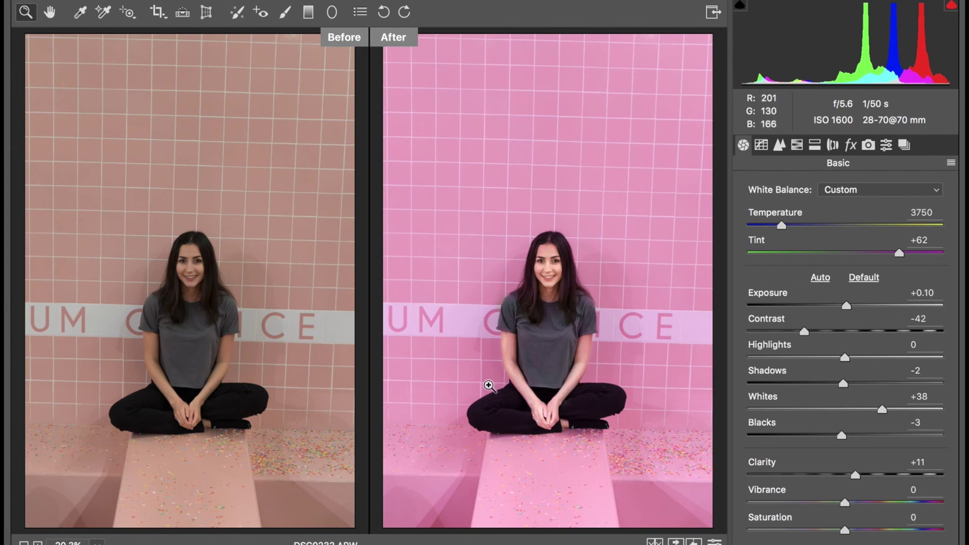
Shift the radial filters at the shirt's lower sides and hem slightly downward.
{"action": "left_click", "coordinate": [332, 12]}
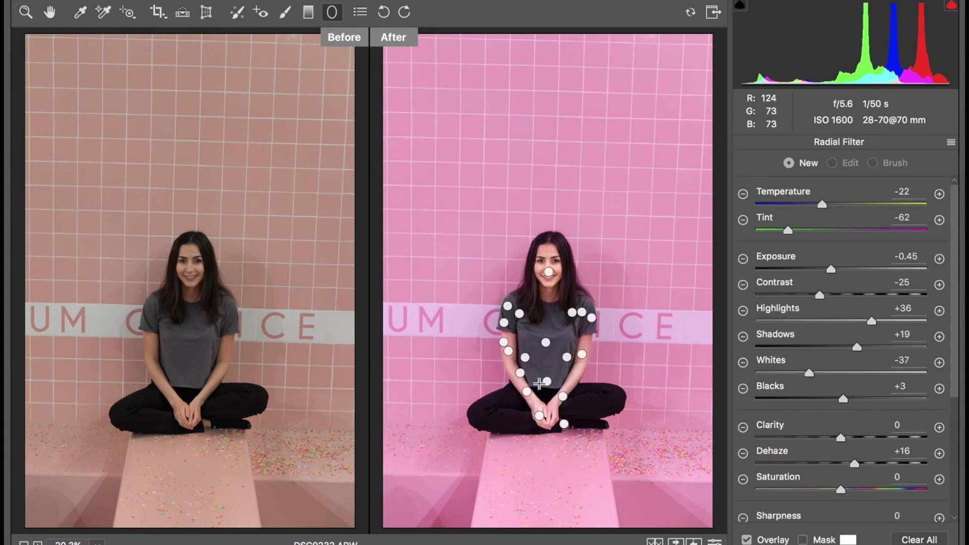
{"action": "left_click_drag", "start_coordinate": [527, 362], "coordinate": [545, 386]}
Delete the small radial filters on both sleeves and check the portrait without the filter overlays.
{"action": "left_click", "coordinate": [570, 313]}
{"action": "left_click", "coordinate": [613, 294]}
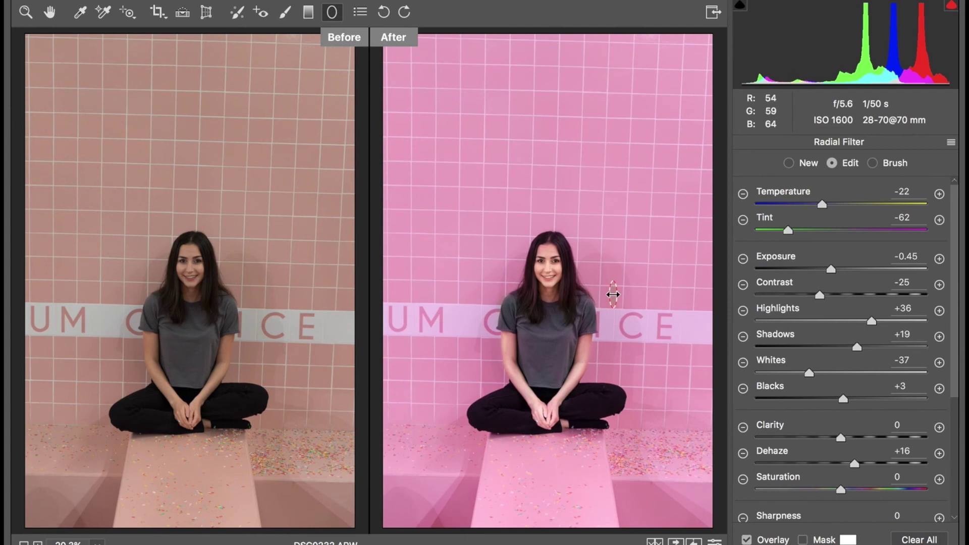
{"action": "key", "text": "Delete"}
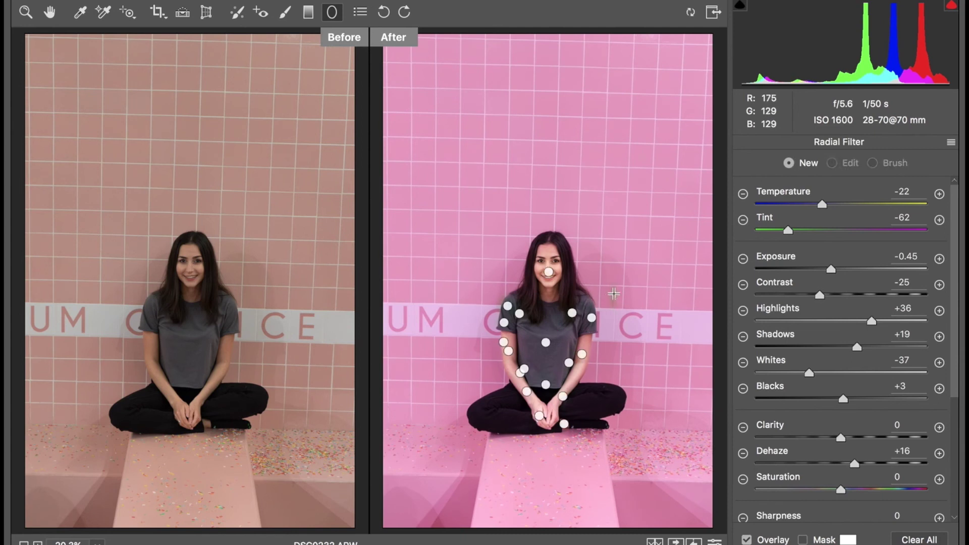
{"action": "left_click", "coordinate": [508, 307]}
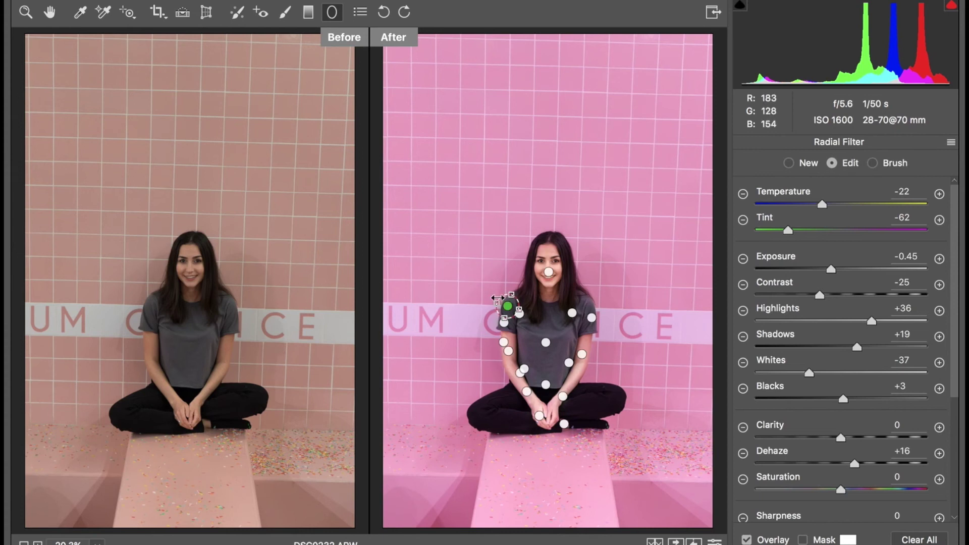
{"action": "key", "text": "Delete"}
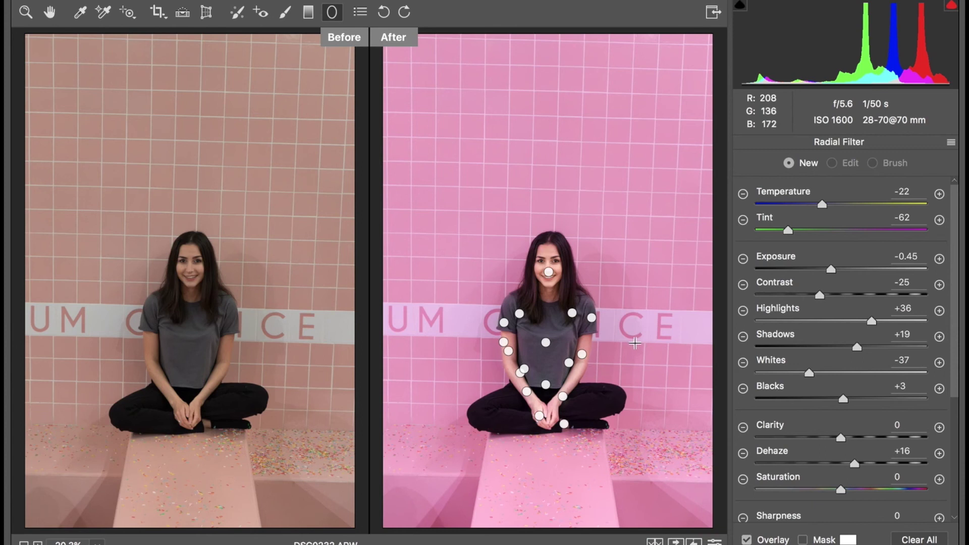
{"action": "left_click", "coordinate": [590, 318]}
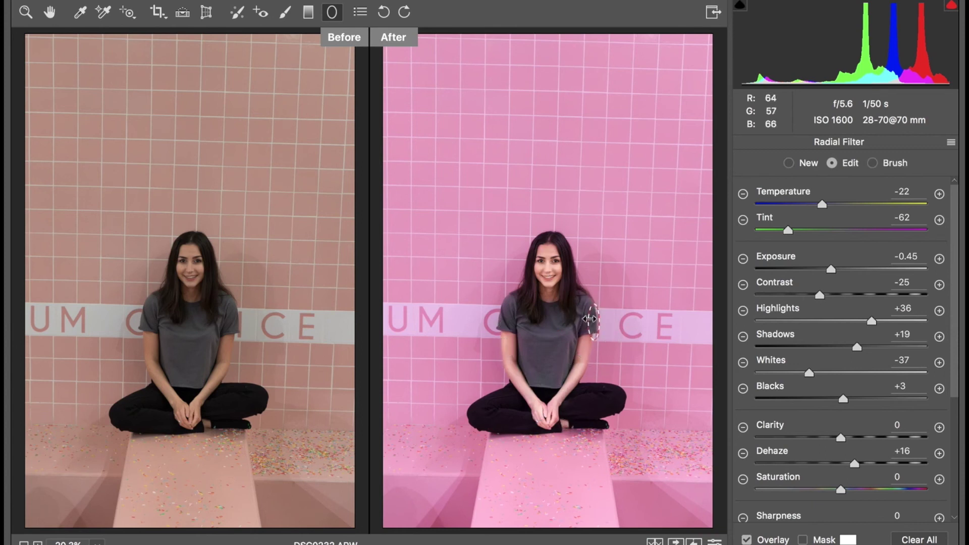
{"action": "left_click", "coordinate": [330, 12]}
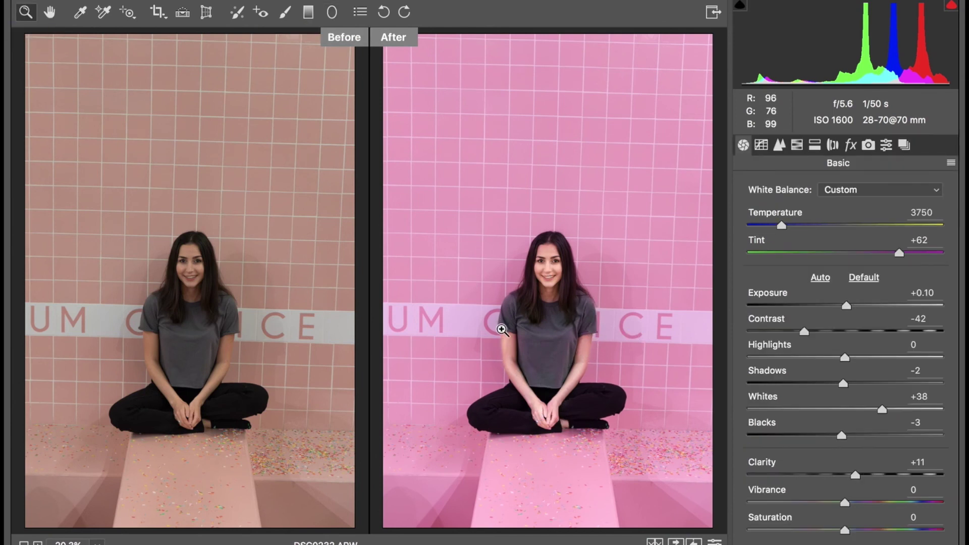
{"action": "left_click", "coordinate": [331, 12]}
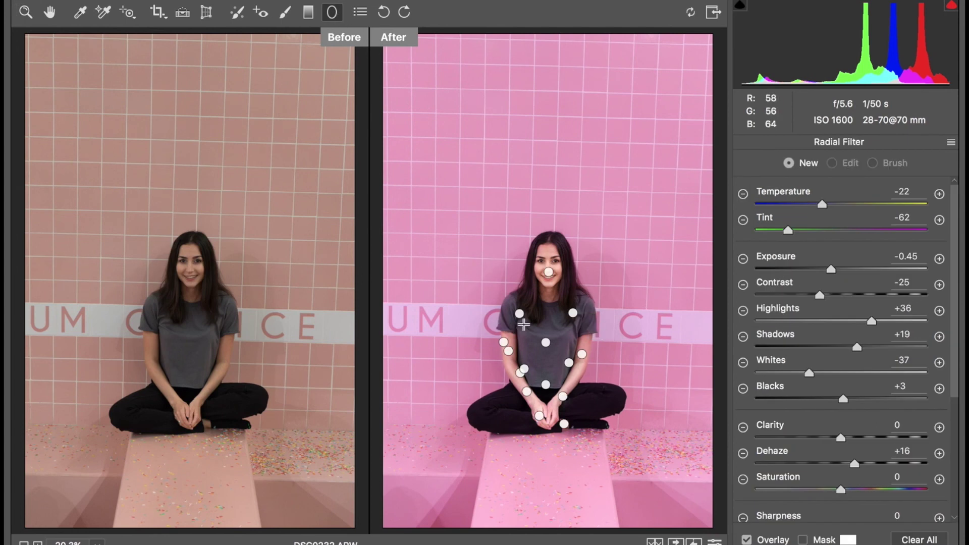
{"action": "left_click", "coordinate": [26, 13]}
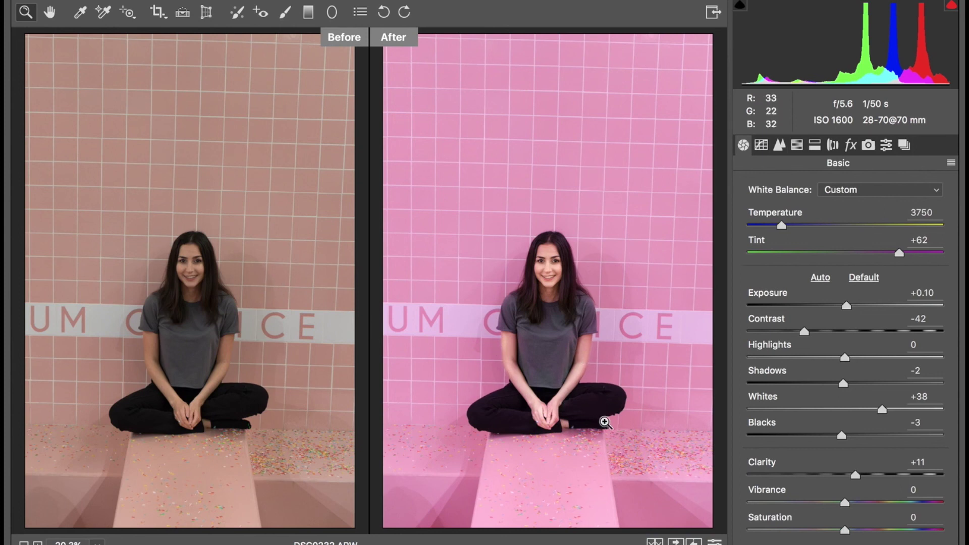
Widen the shirt's central radial filter until it spans both arms, and remove the filters at the shirt's lower sides.
{"action": "key", "text": "j"}
{"action": "left_click", "coordinate": [547, 342]}
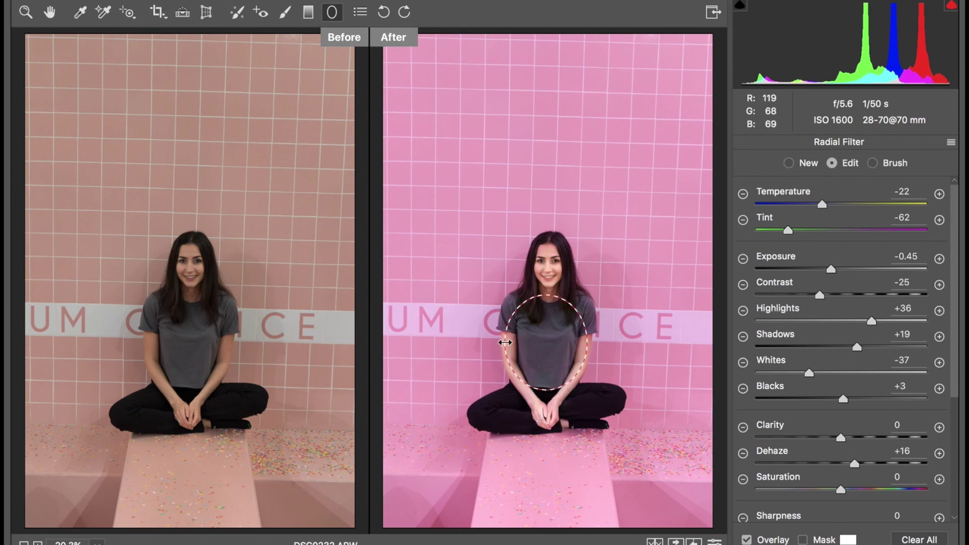
{"action": "left_click_drag", "start_coordinate": [505, 342], "coordinate": [504, 343]}
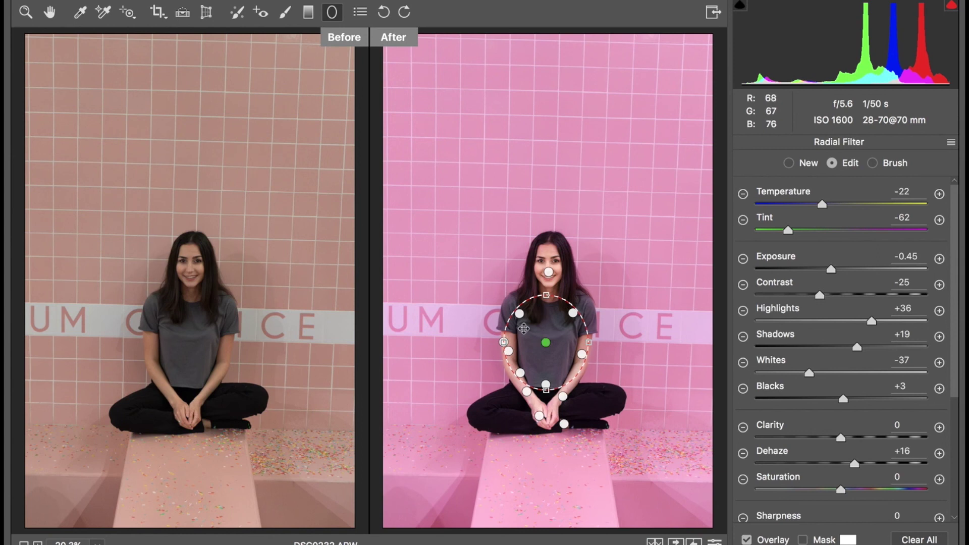
Enlarge the round radial filters on both shoulders to cover the sleeves, and preview the result without overlays.
{"action": "left_click", "coordinate": [519, 313]}
{"action": "left_click_drag", "start_coordinate": [520, 315], "coordinate": [496, 312]}
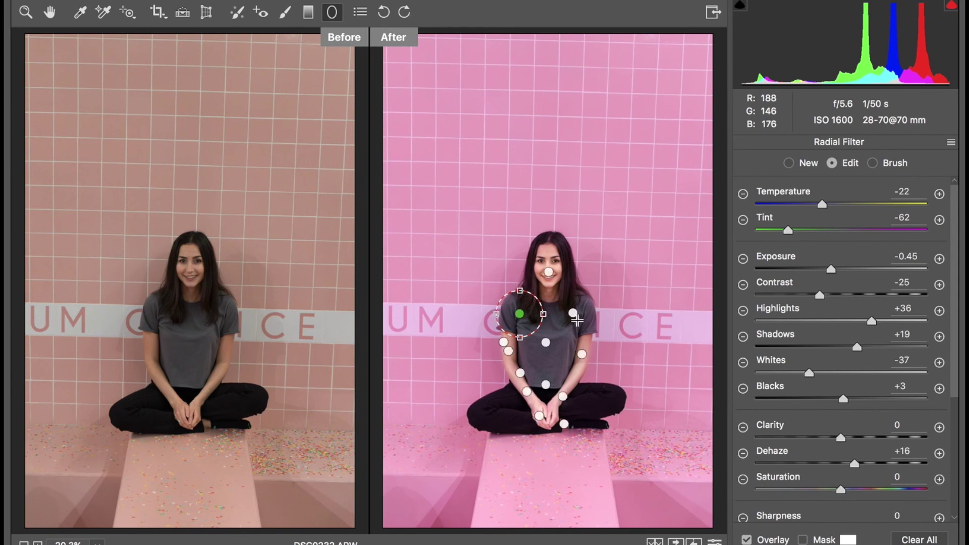
{"action": "left_click", "coordinate": [572, 313]}
{"action": "left_click_drag", "start_coordinate": [573, 313], "coordinate": [599, 314]}
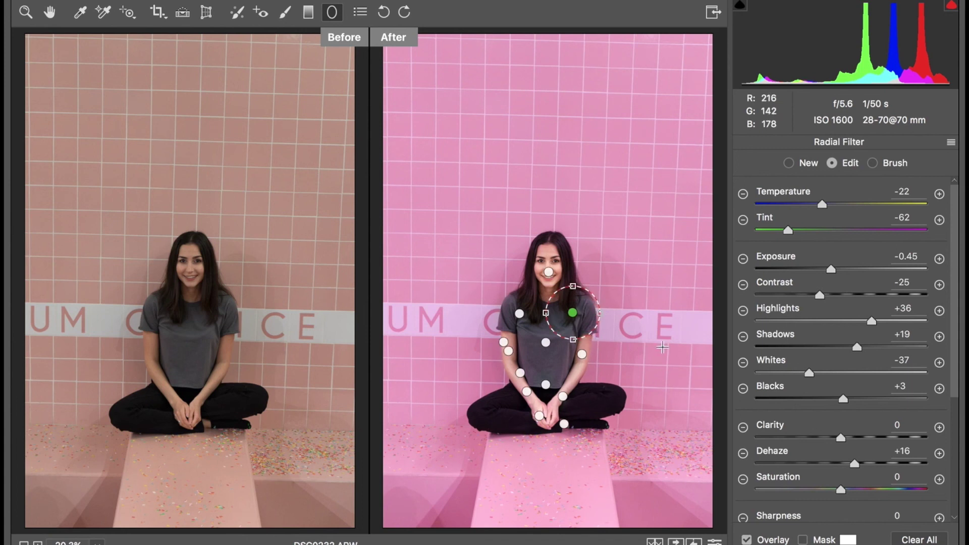
{"action": "left_click", "coordinate": [28, 13]}
{"action": "left_click", "coordinate": [332, 12]}
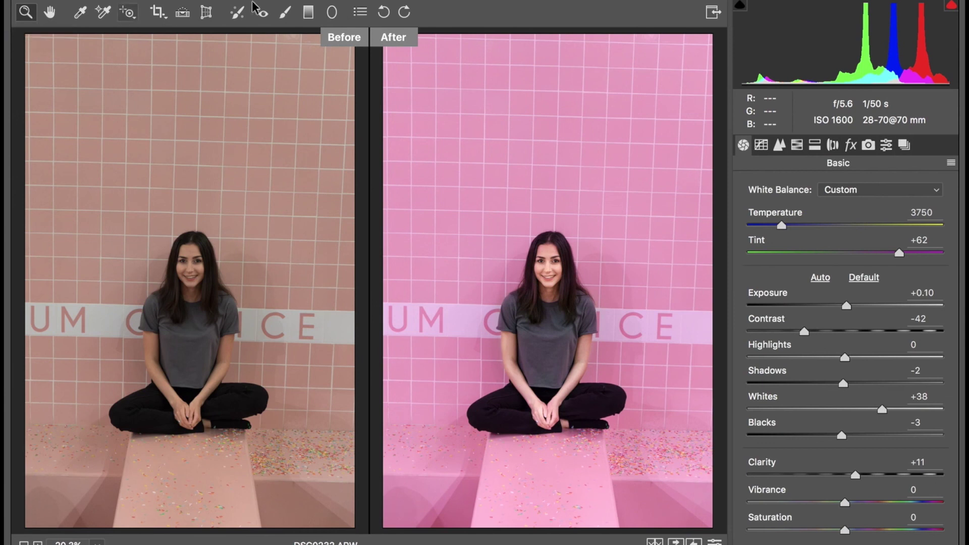
{"action": "left_click", "coordinate": [332, 12]}
{"action": "left_click", "coordinate": [25, 12]}
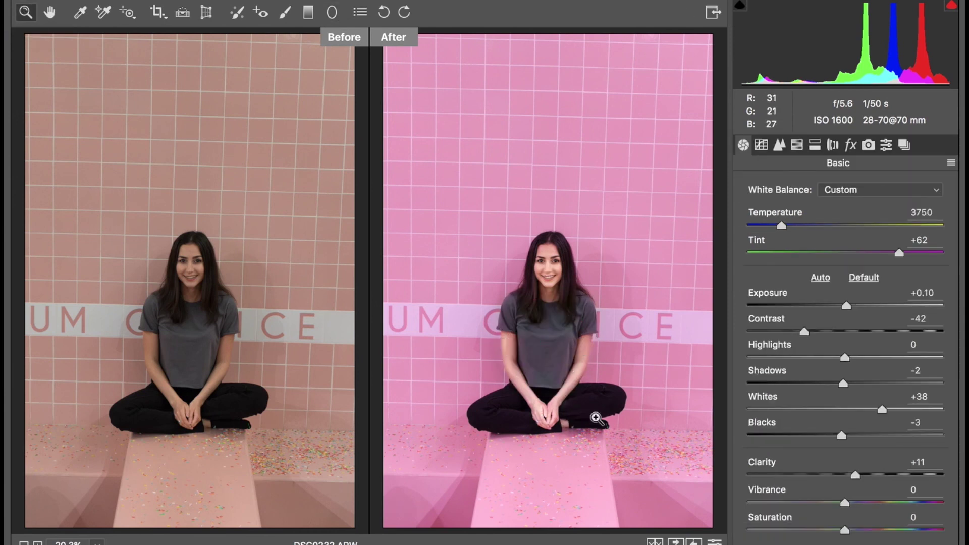
Adjust the radial filter over the forearm on the photo's right side and preview the portrait without overlays.
{"action": "key", "text": "j"}
{"action": "left_click", "coordinate": [563, 397]}
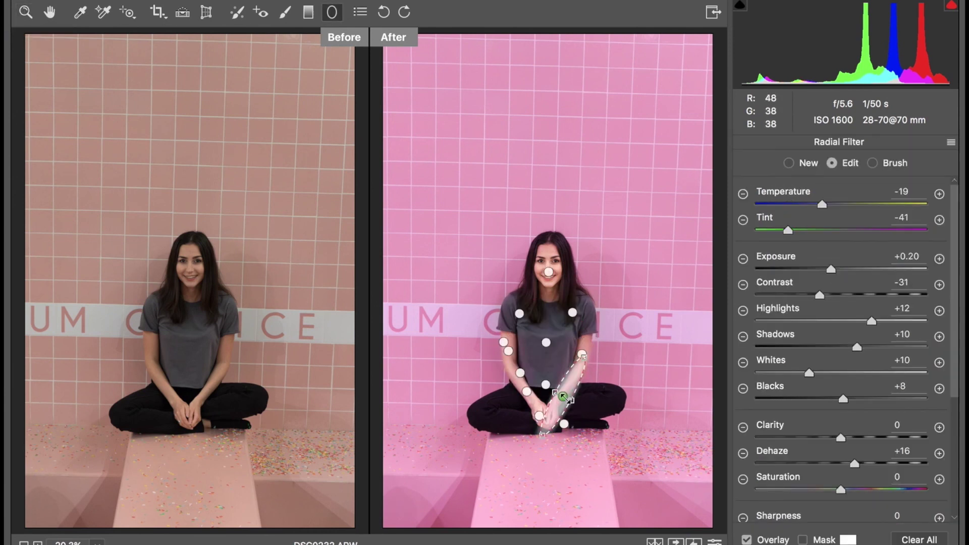
{"action": "left_click_drag", "start_coordinate": [552, 390], "coordinate": [542, 412]}
{"action": "left_click", "coordinate": [28, 16]}
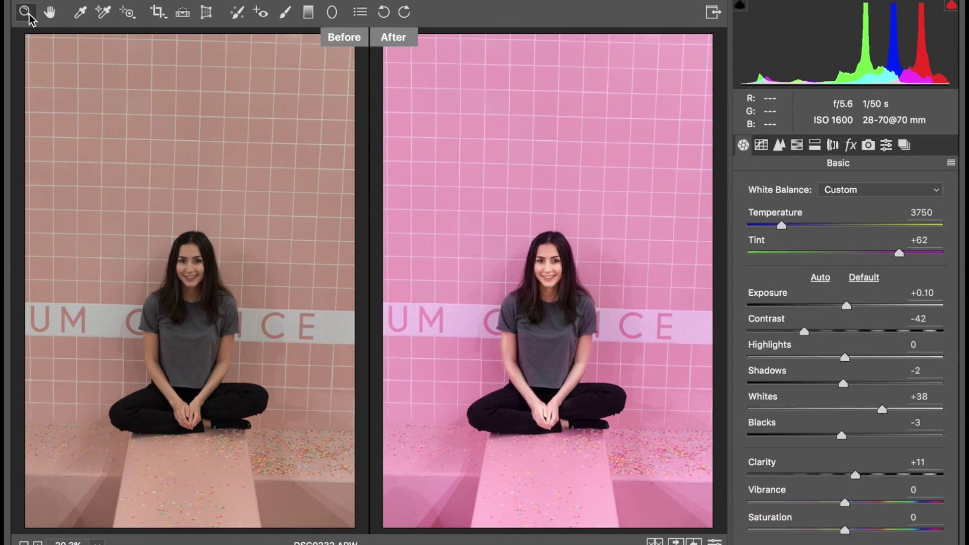